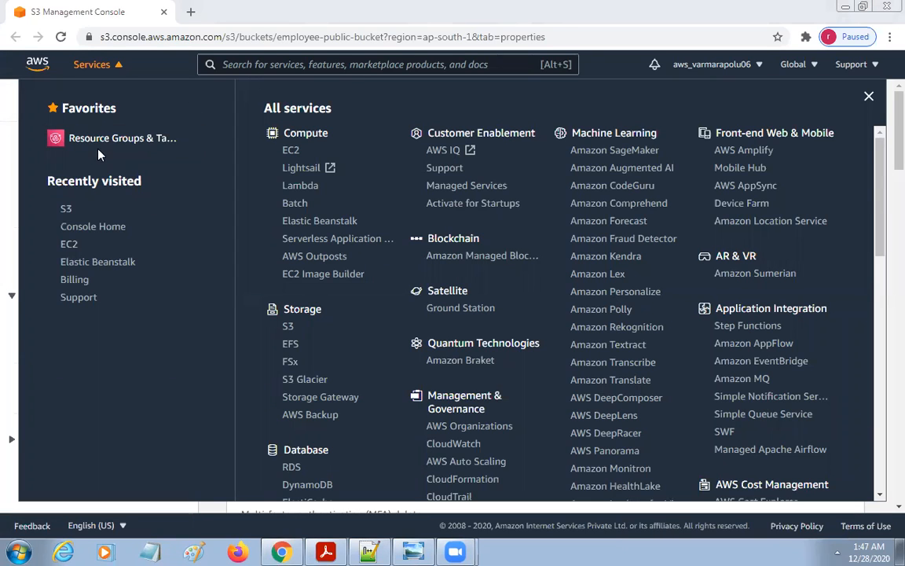
Return from the bucket's properties to the AWS Management Console home page
left_click(269, 64)
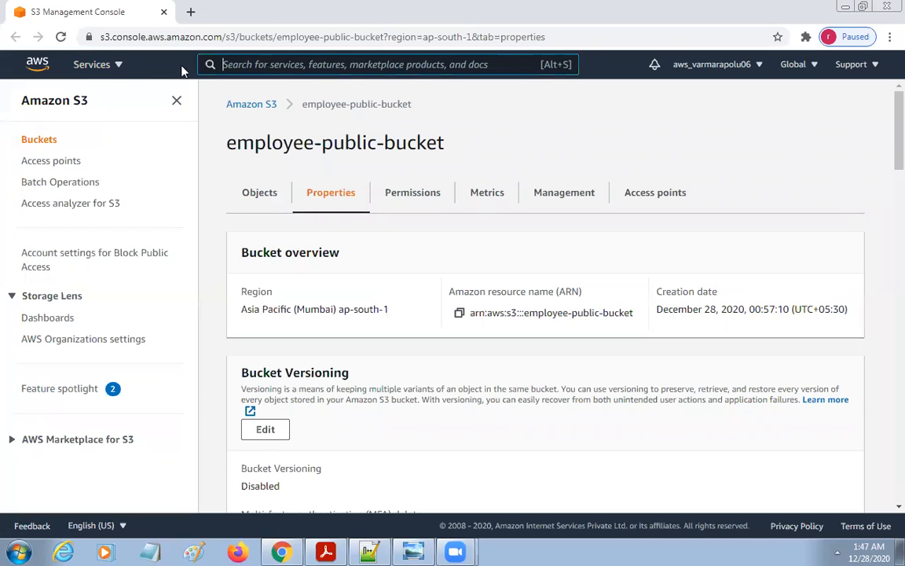
left_click(29, 73)
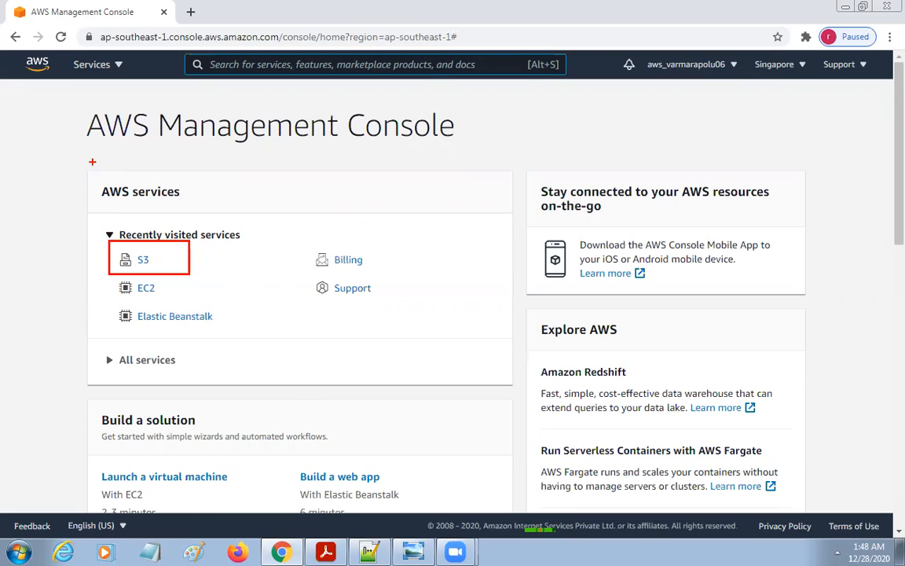
mouse_move(85, 169)
left_mouse_down()
mouse_move(213, 373)
mouse_move(517, 387)
left_mouse_up()
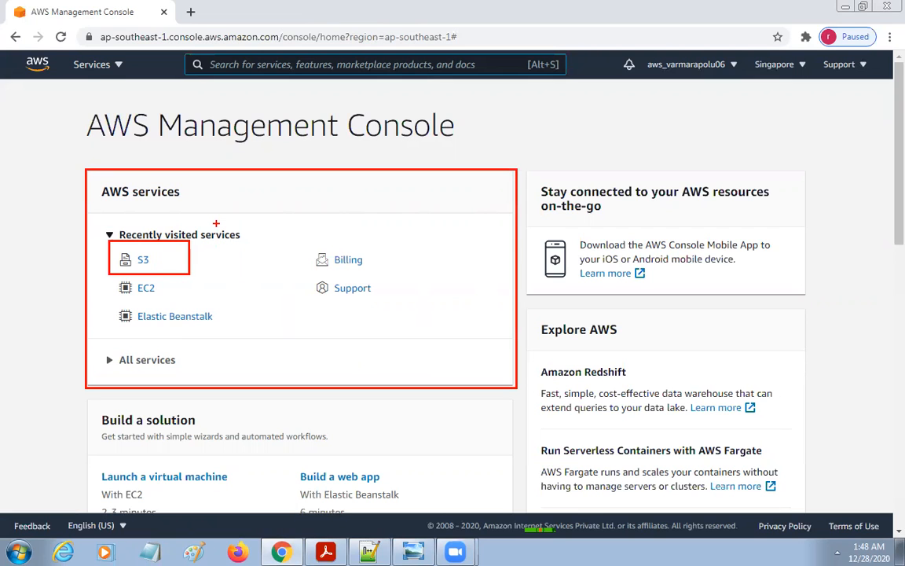
Look at the Storage group in the list of all services and return to the console home page
left_click(86, 66)
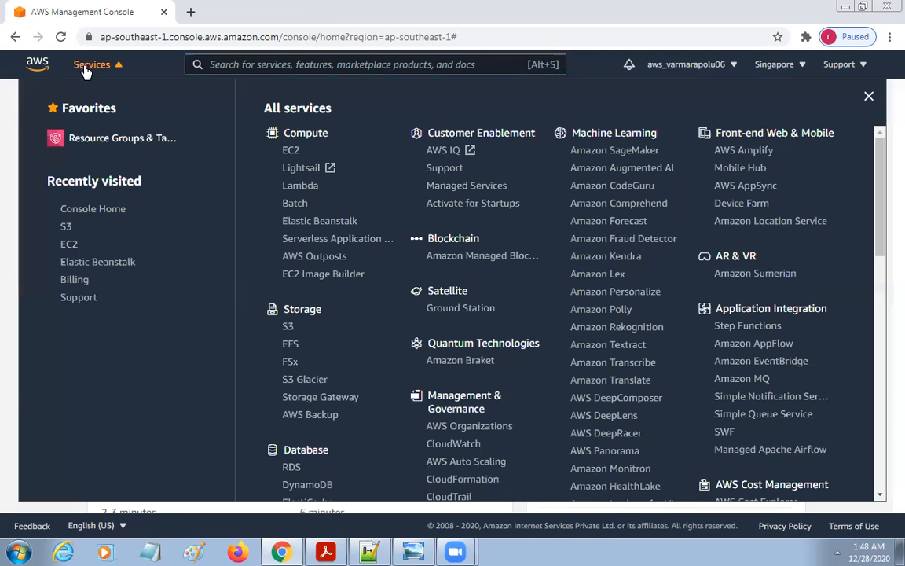
mouse_move(235, 274)
left_mouse_down()
mouse_move(330, 393)
mouse_move(393, 437)
left_mouse_up()
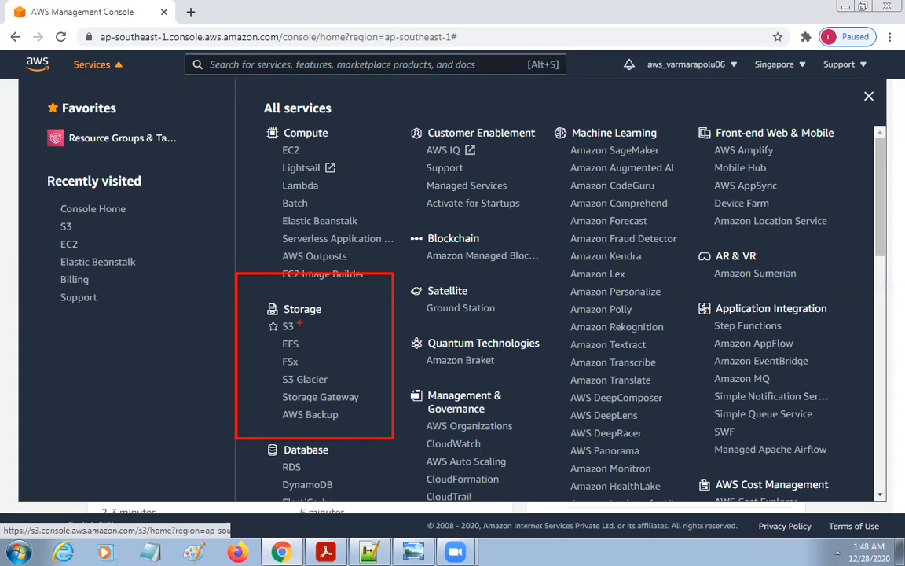
key("Escape")
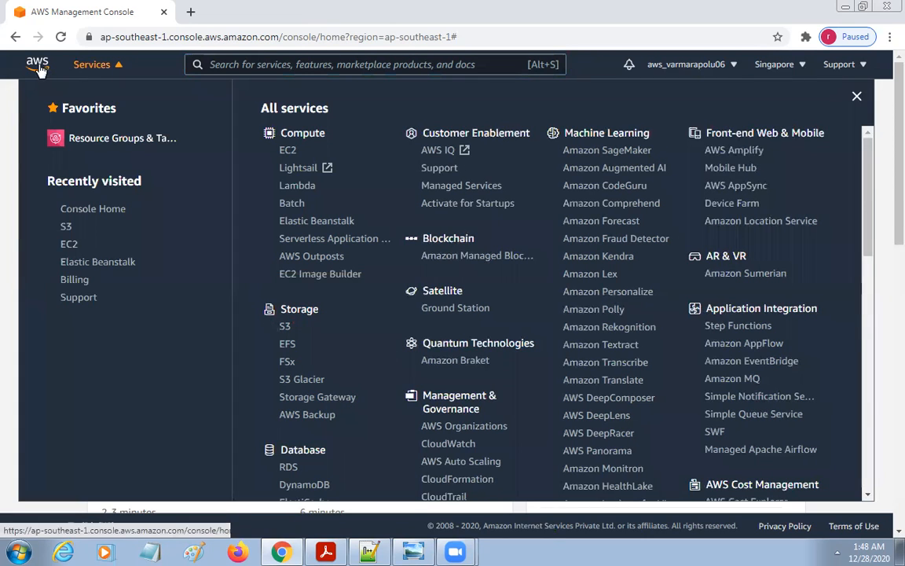
left_click(38, 65)
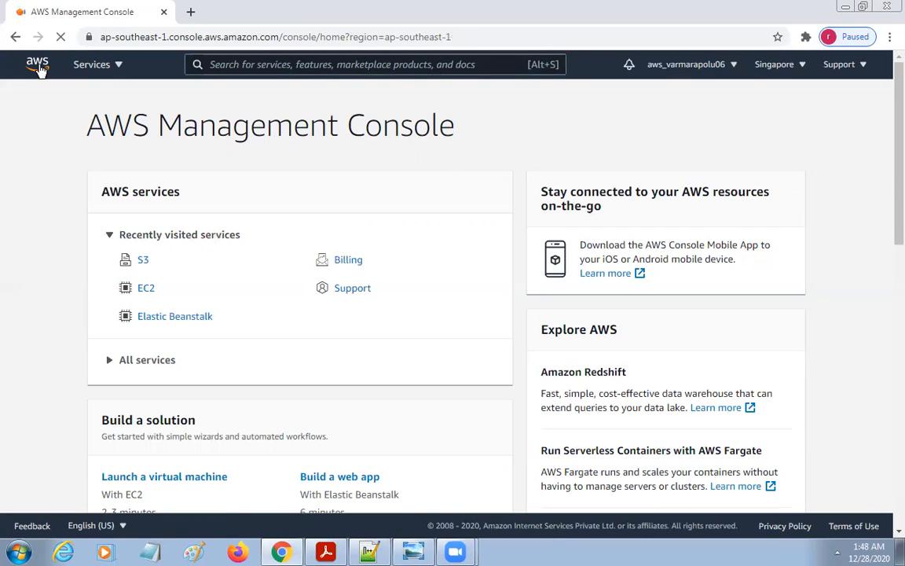
Search the console for s3 and open the S3 service
left_click(232, 64)
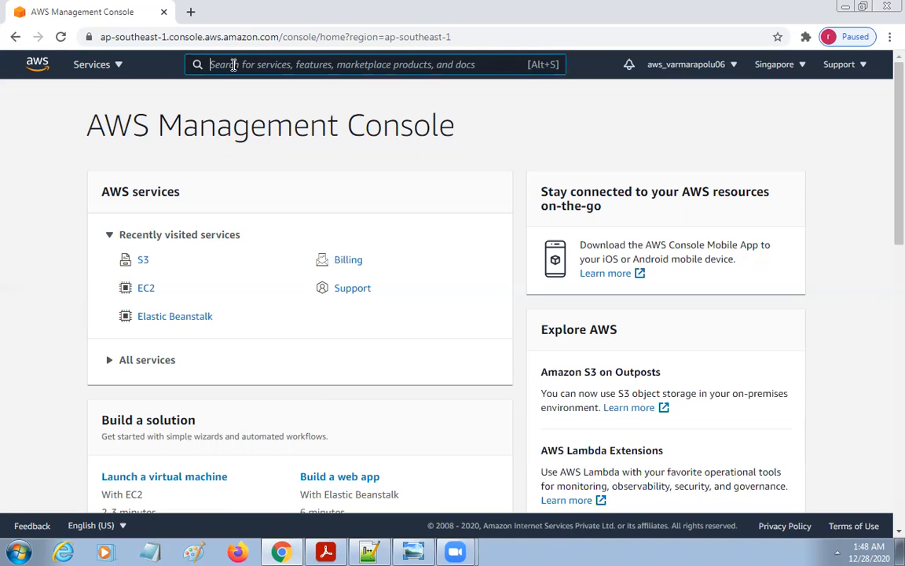
type("s3")
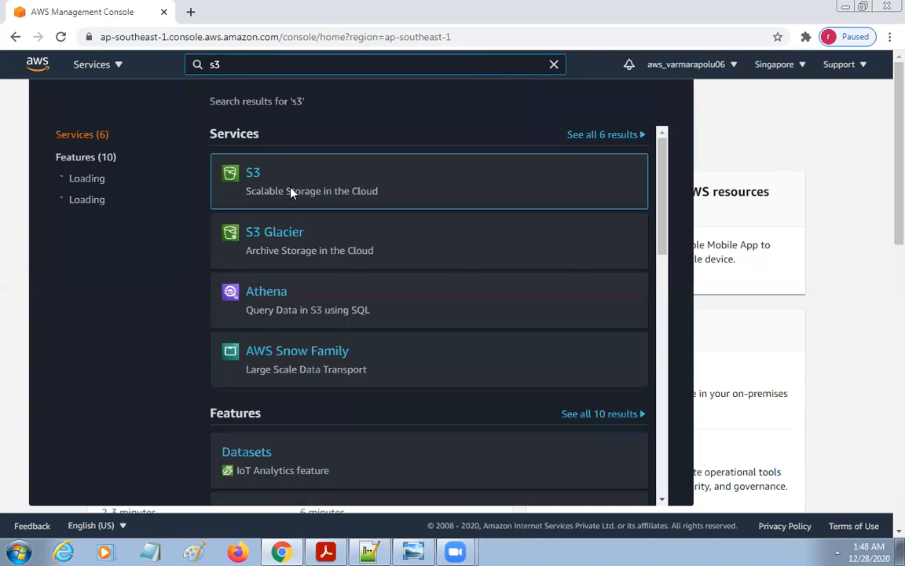
left_click(255, 175)
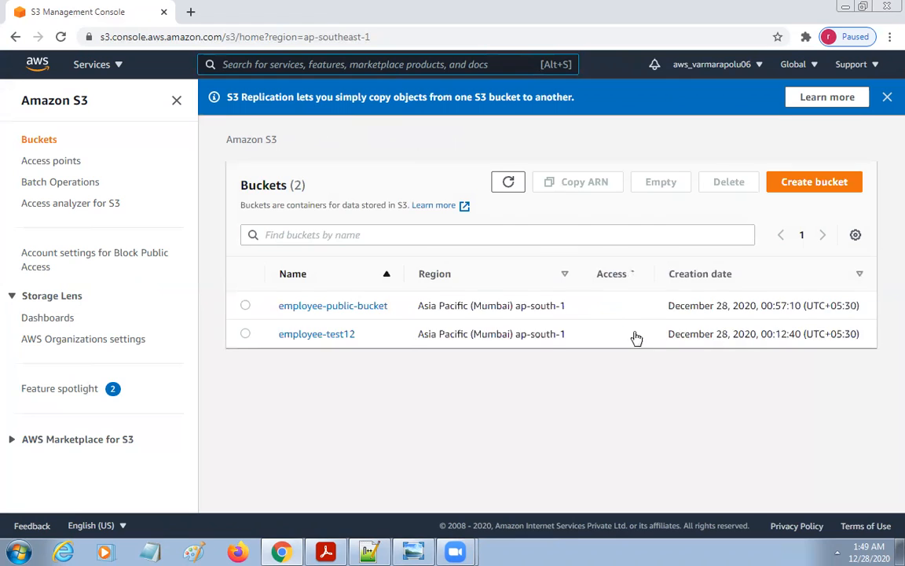
mouse_move(199, 116)
left_mouse_down()
mouse_move(297, 300)
mouse_move(903, 410)
mouse_move(885, 418)
mouse_move(895, 422)
left_mouse_up()
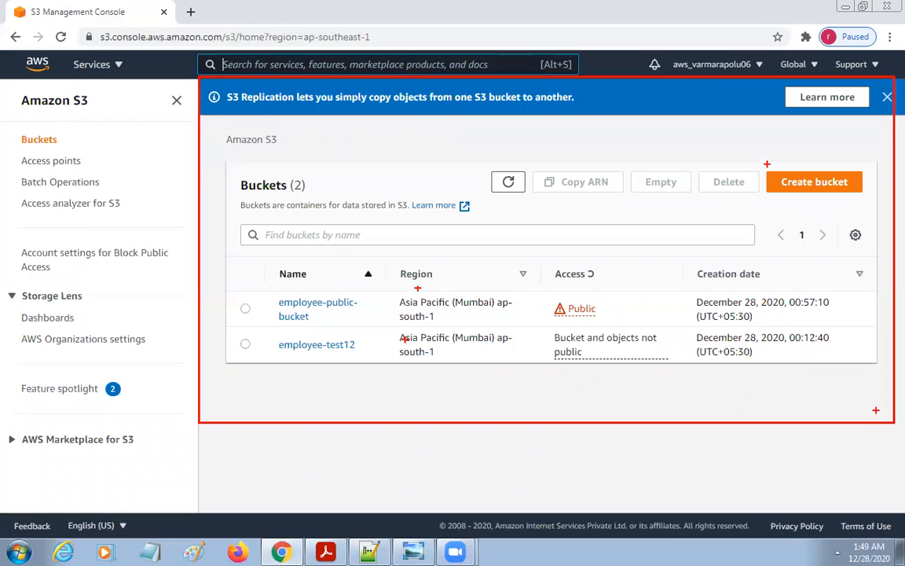
mouse_move(767, 158)
left_mouse_down()
mouse_move(803, 202)
mouse_move(876, 204)
left_mouse_up()
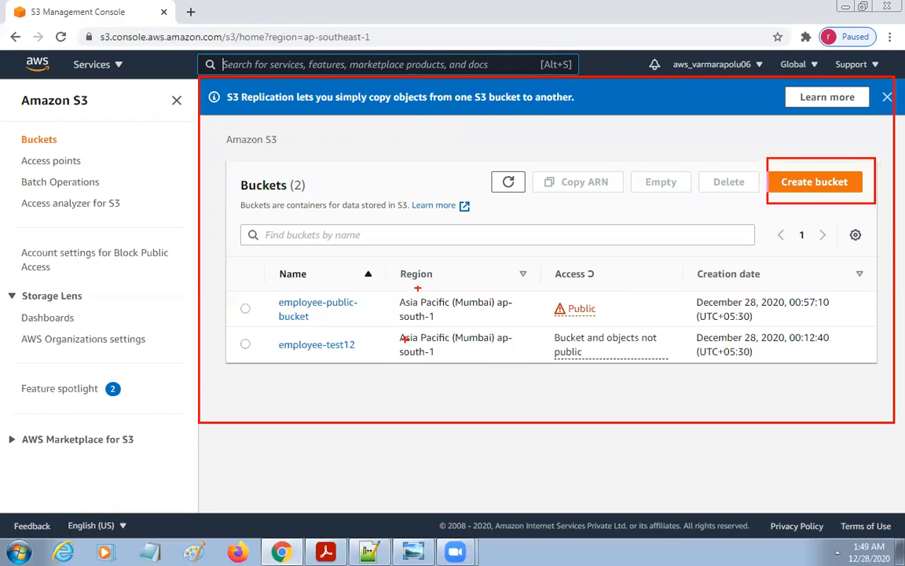
left_click_drag(243, 305, 319, 259)
left_click_drag(245, 339, 278, 327)
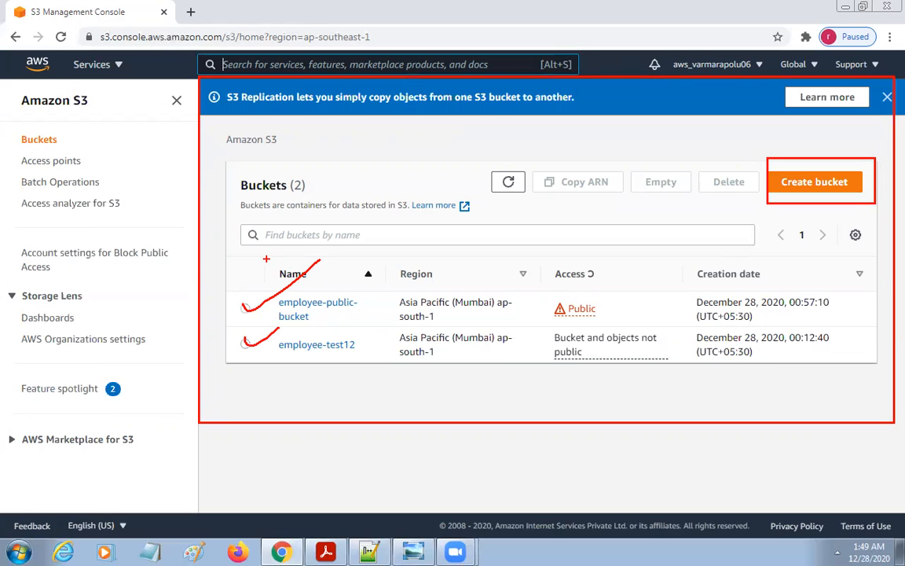
key("Escape")
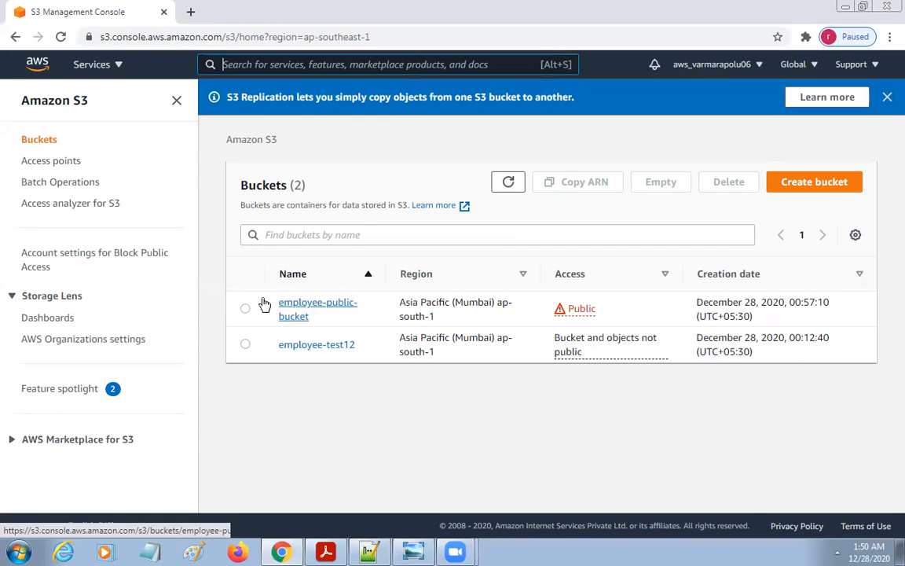
Inspect the objects stored in employee-public-bucket and in employee-test12, returning to the bucket list
left_click(304, 309)
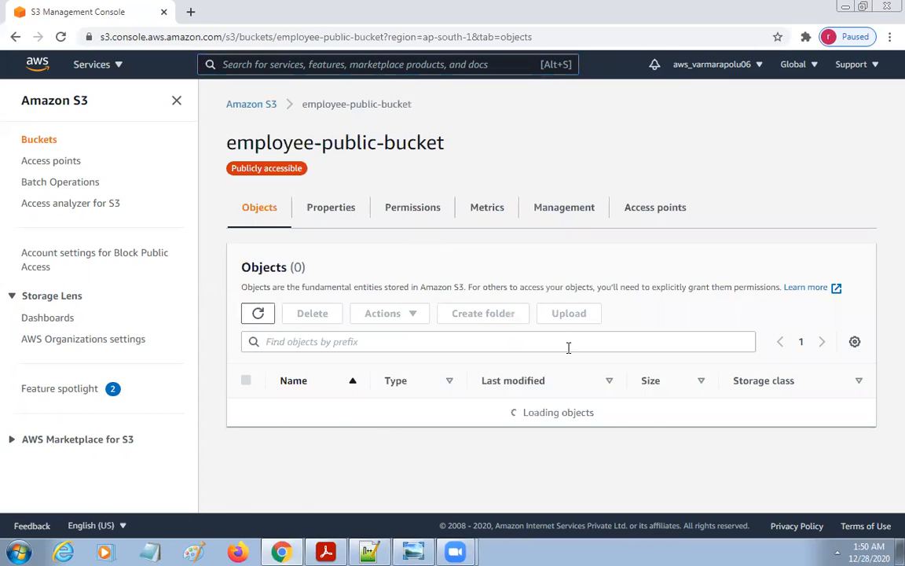
scroll(613, 382, "down", 1)
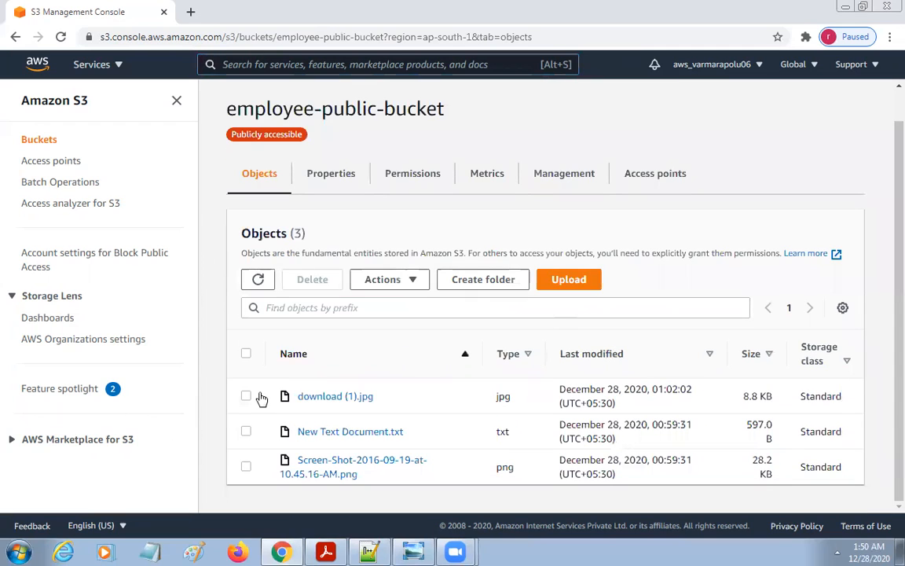
mouse_move(231, 376)
left_mouse_down()
mouse_move(262, 440)
mouse_move(858, 492)
left_mouse_up()
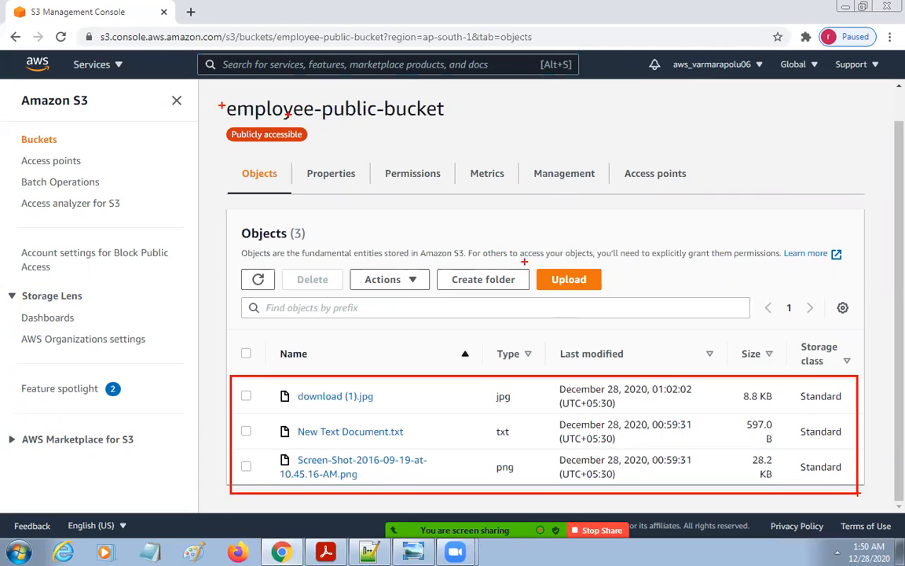
key("Escape")
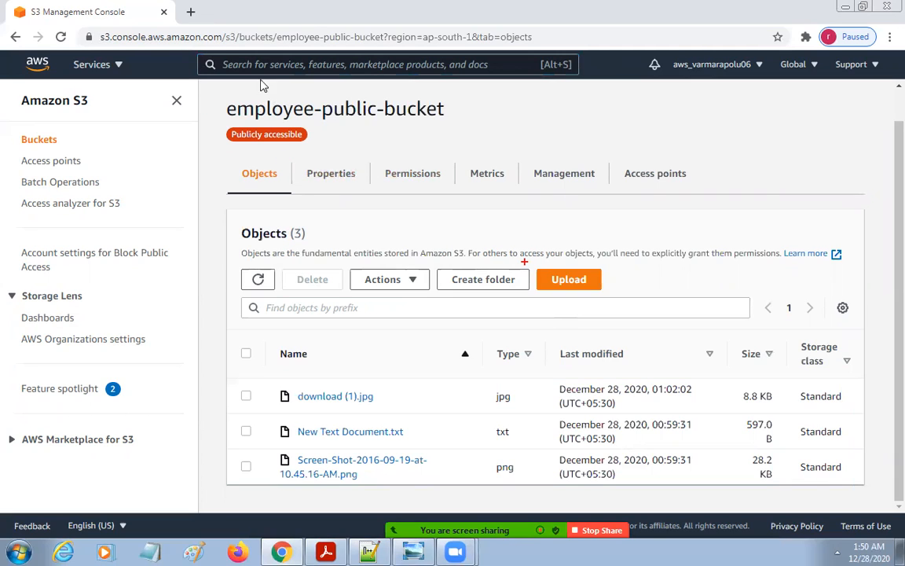
left_click(12, 37)
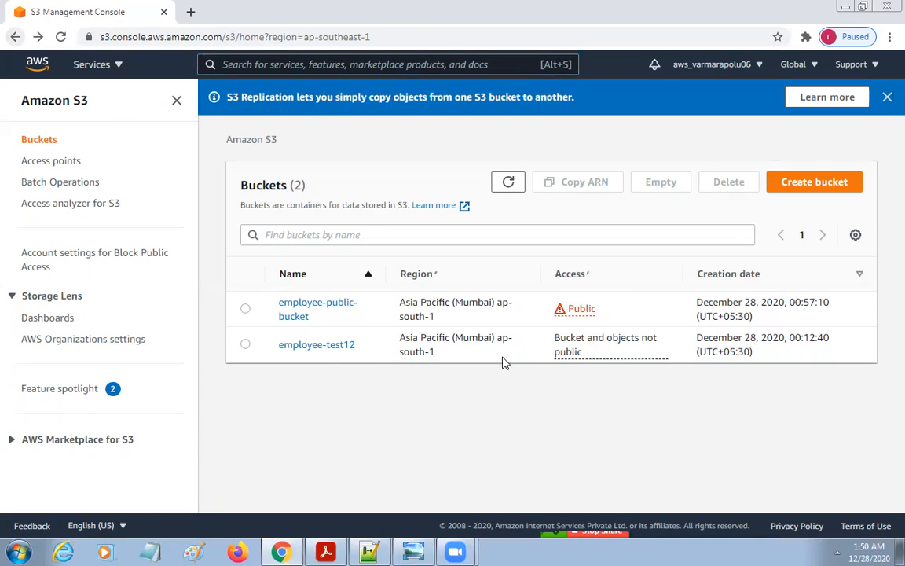
left_click(319, 351)
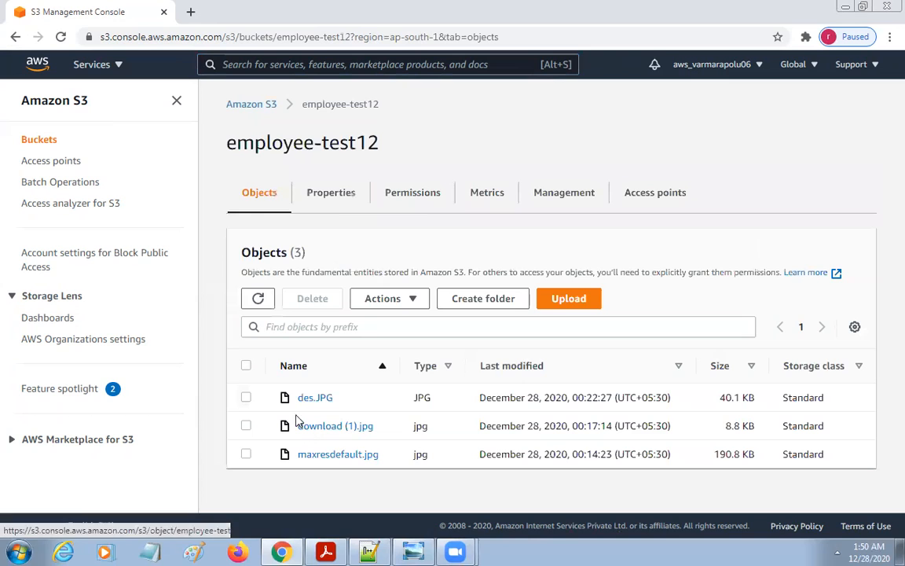
left_click(272, 107)
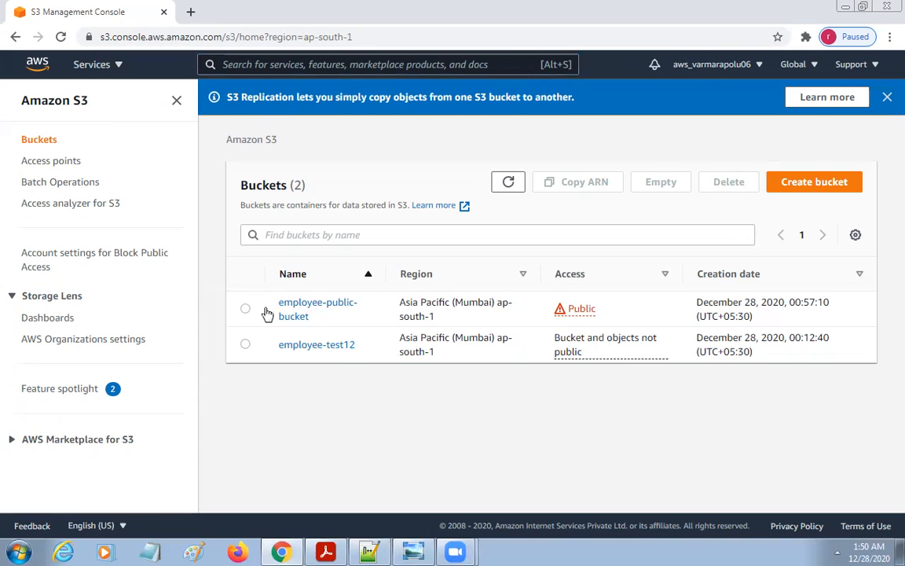
Try to delete the bucket employee-public-bucket, copying its name for the deletion confirmation
left_click(245, 309)
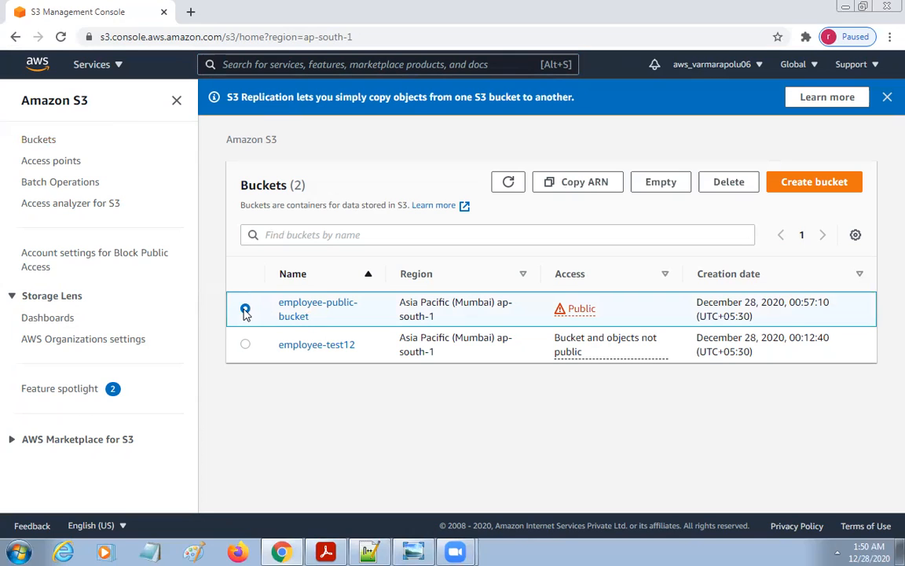
left_click(737, 183)
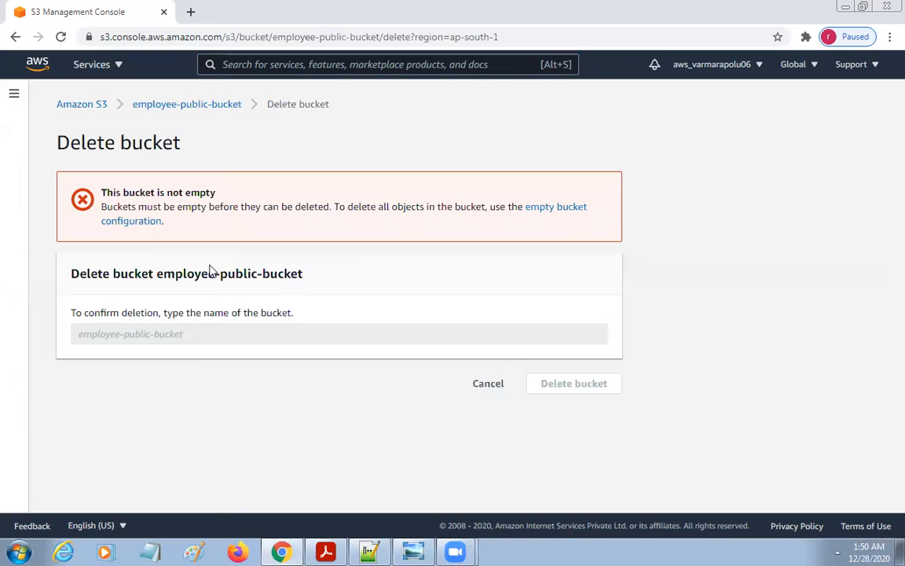
left_click_drag(156, 274, 289, 277)
right_click(289, 277)
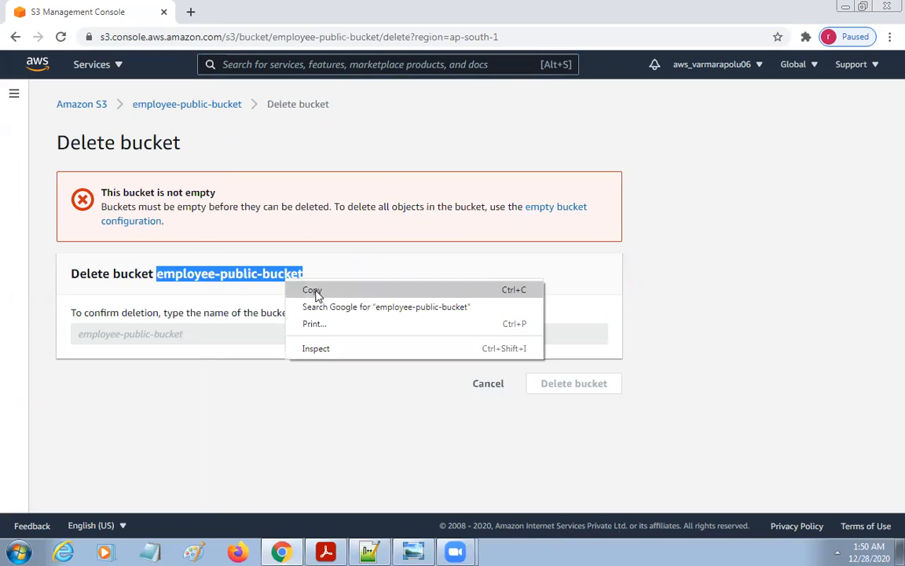
left_click(310, 289)
left_click(181, 336)
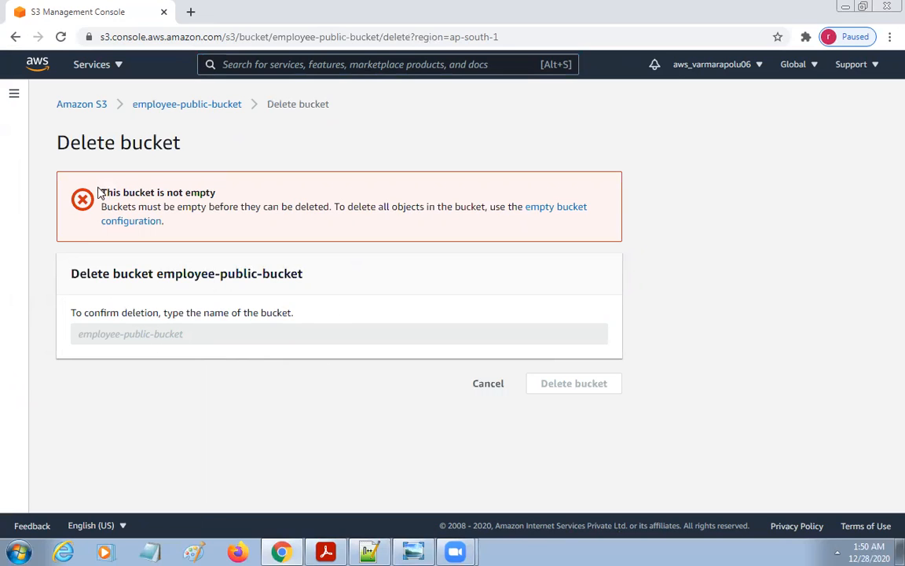
Read the notice at the head of the bucket deletion page
left_click_drag(100, 191, 228, 235)
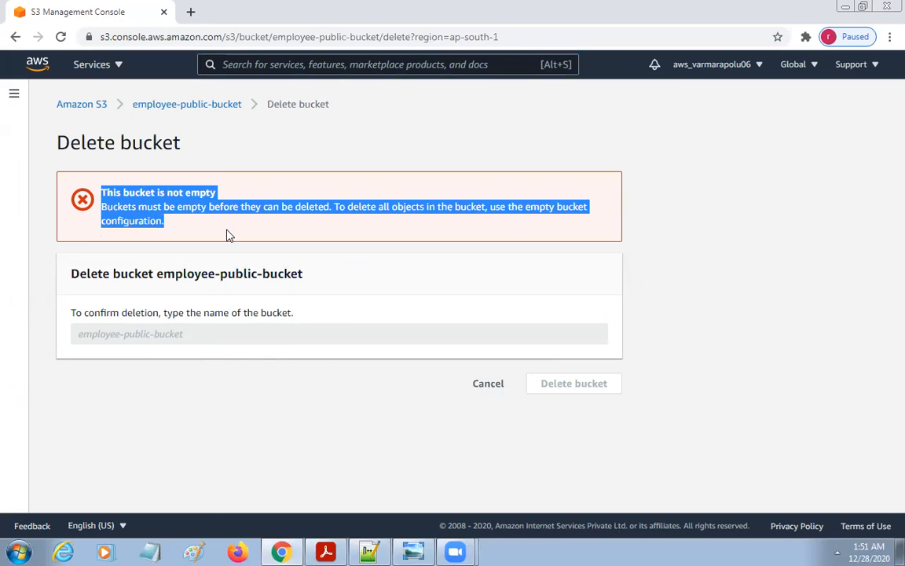
left_click(206, 182)
left_click_drag(218, 192, 103, 191)
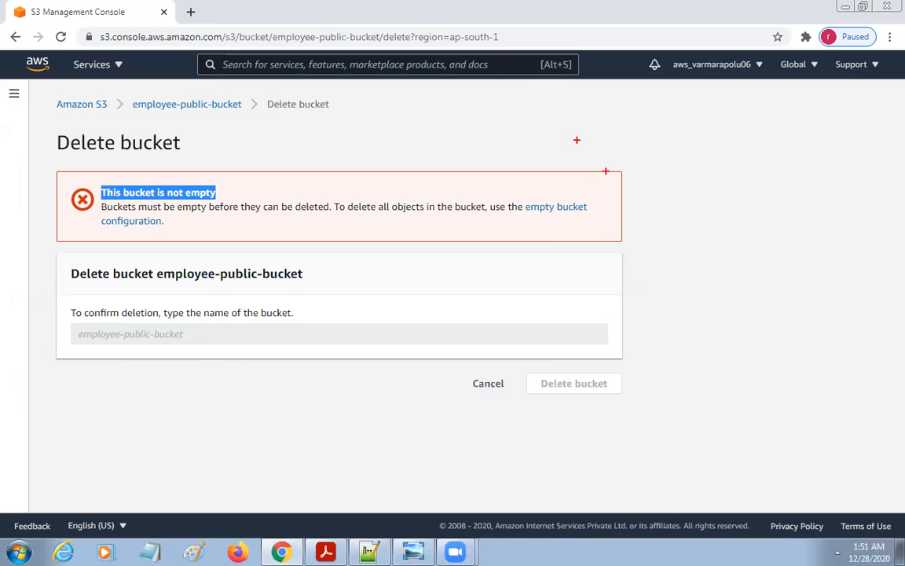
type("if you wan")
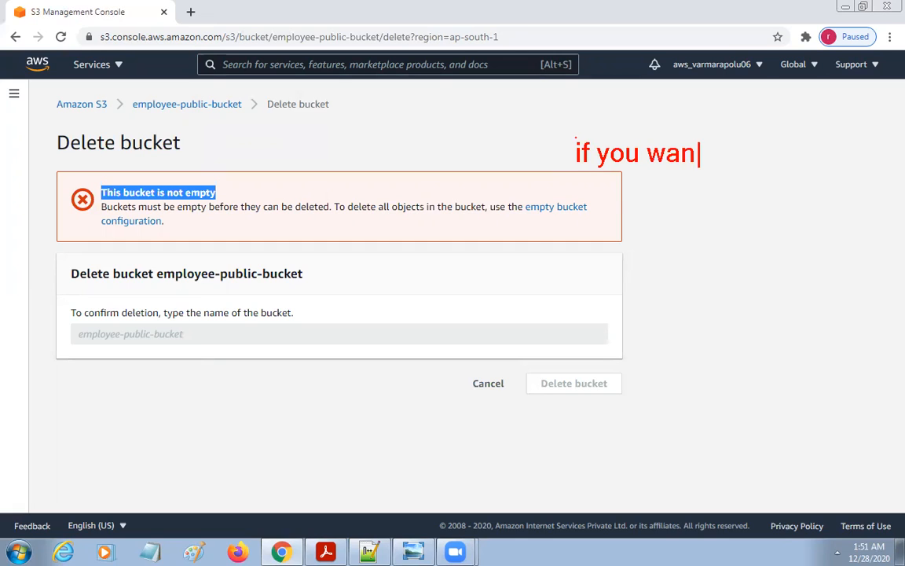
type("t's to d")
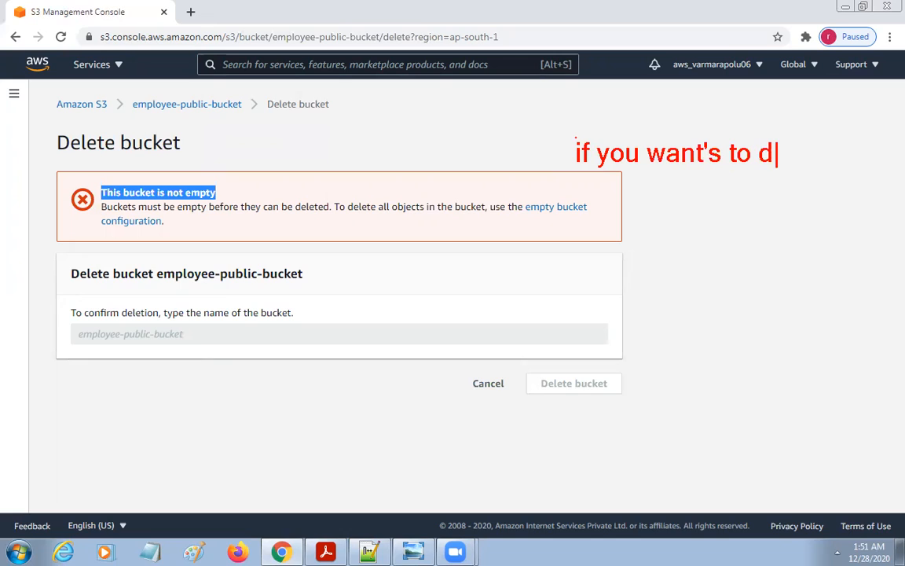
key("BackSpace")
type("Del")
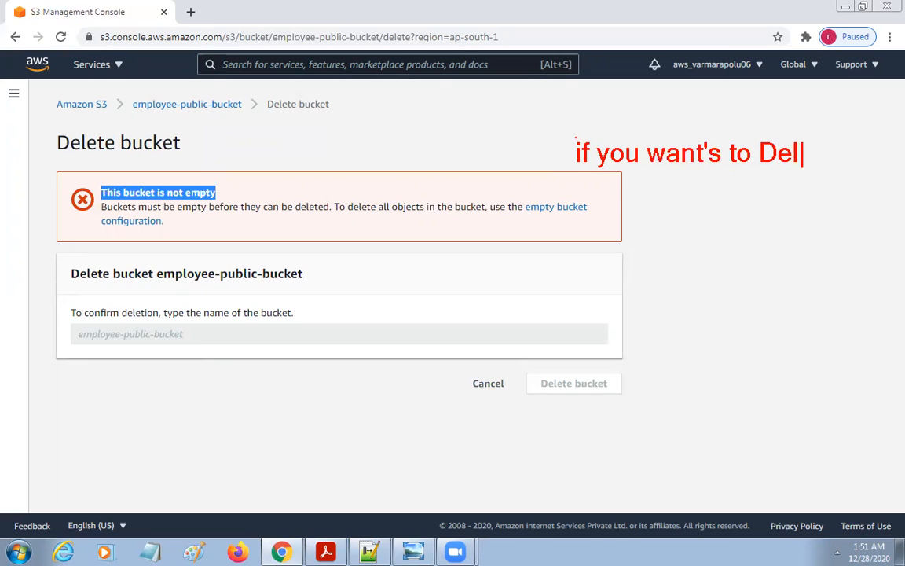
type("ete a")
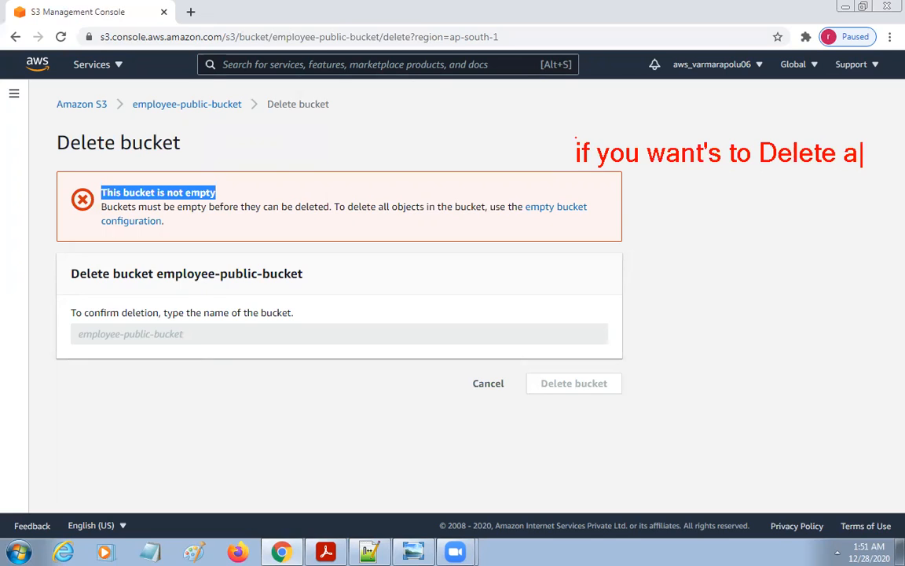
type(" buck")
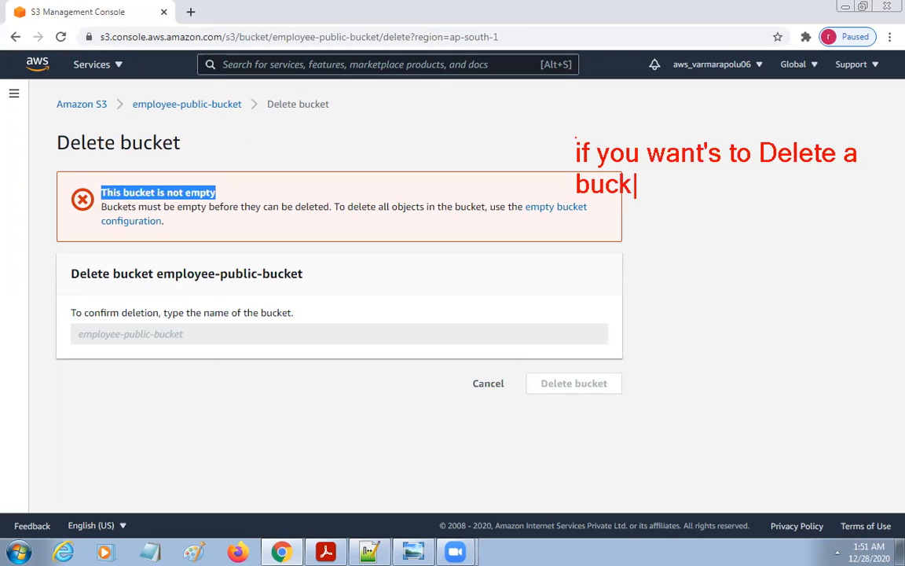
type("et it")
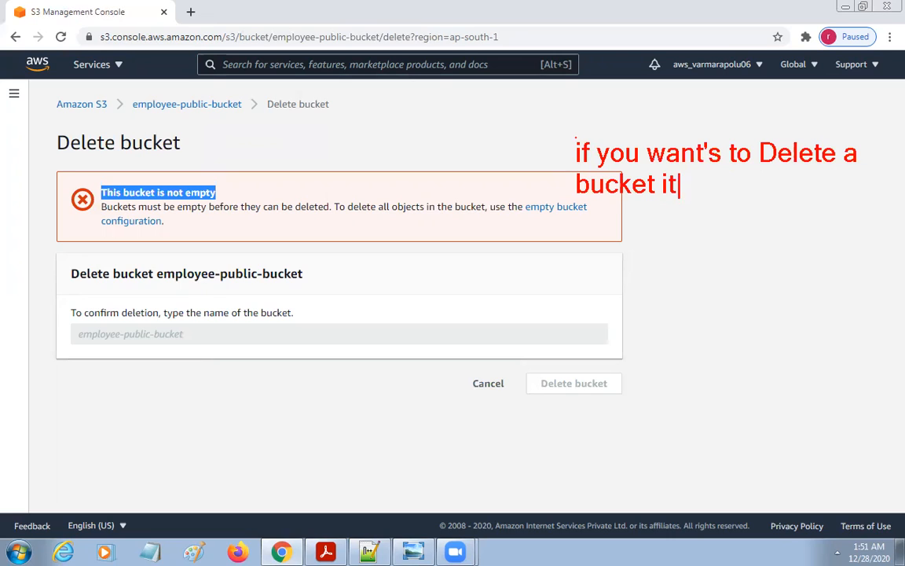
type(" shoul")
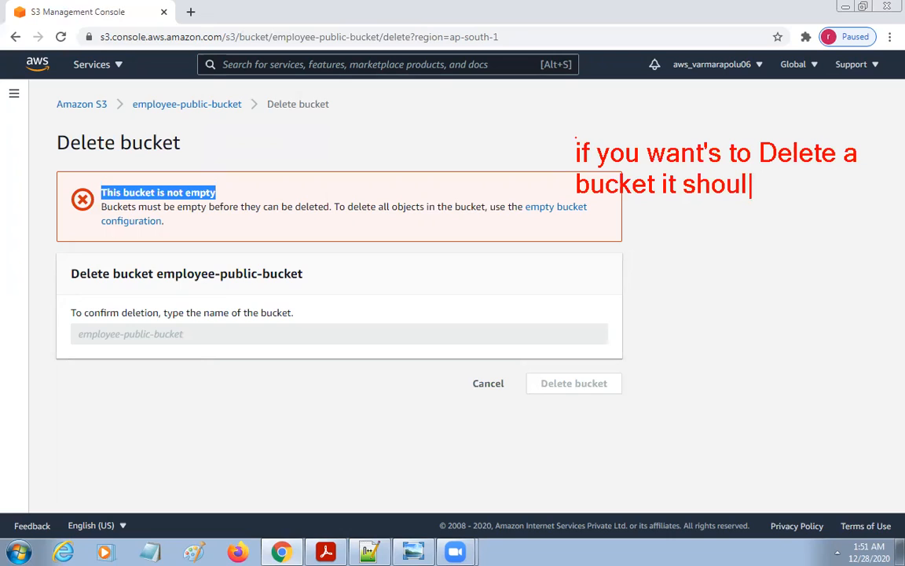
type("d be e")
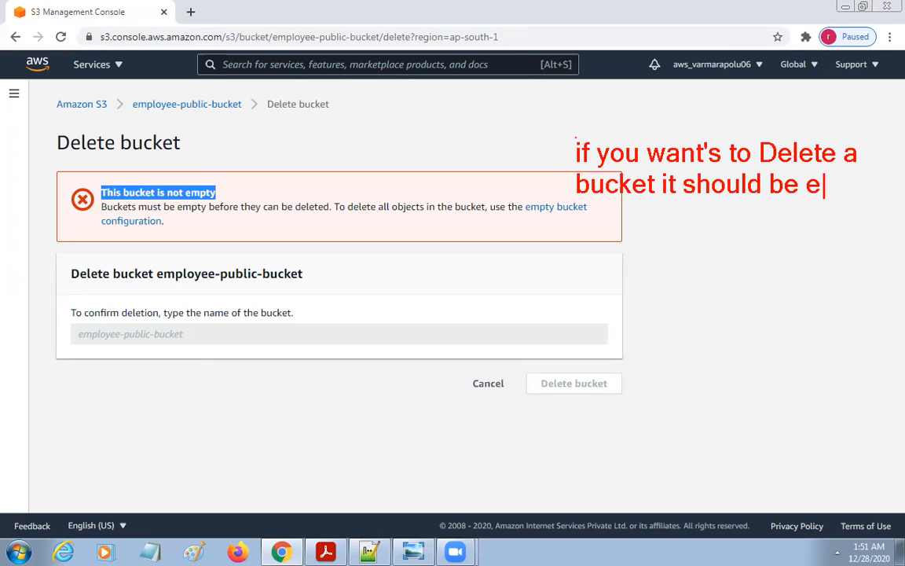
type("mpty")
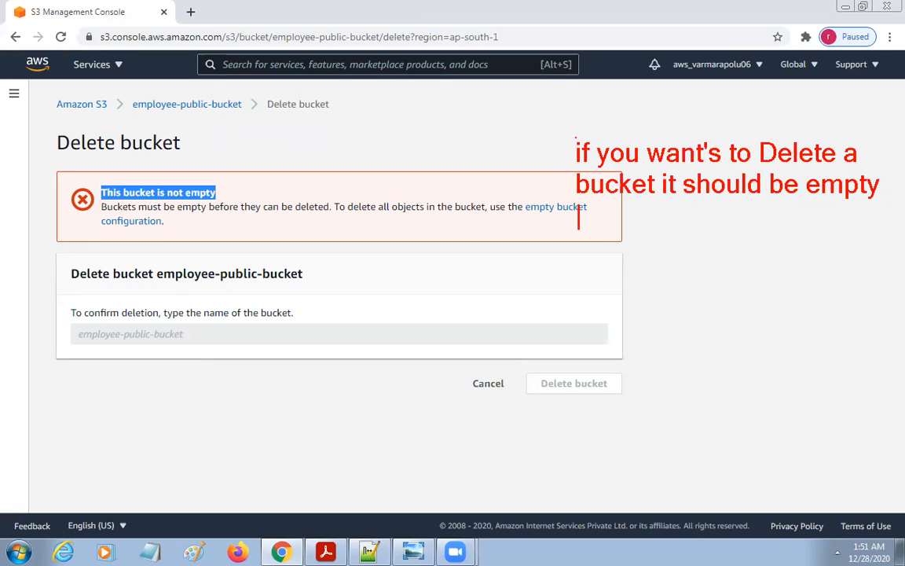
type("then only ")
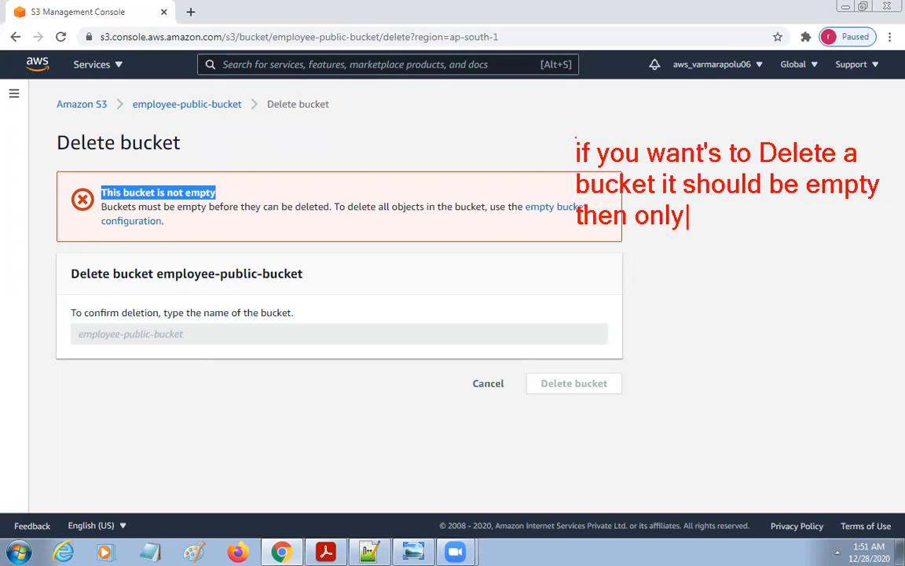
type("we")
key("BackSpace")
key("BackSpace")
key("BackSpace")
type("you can ")
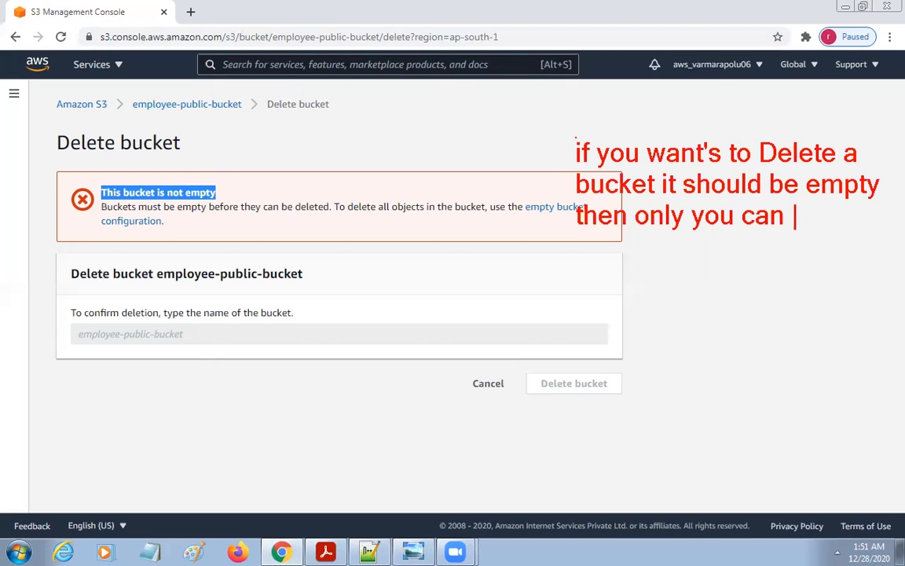
type("del")
key("BackSpace")
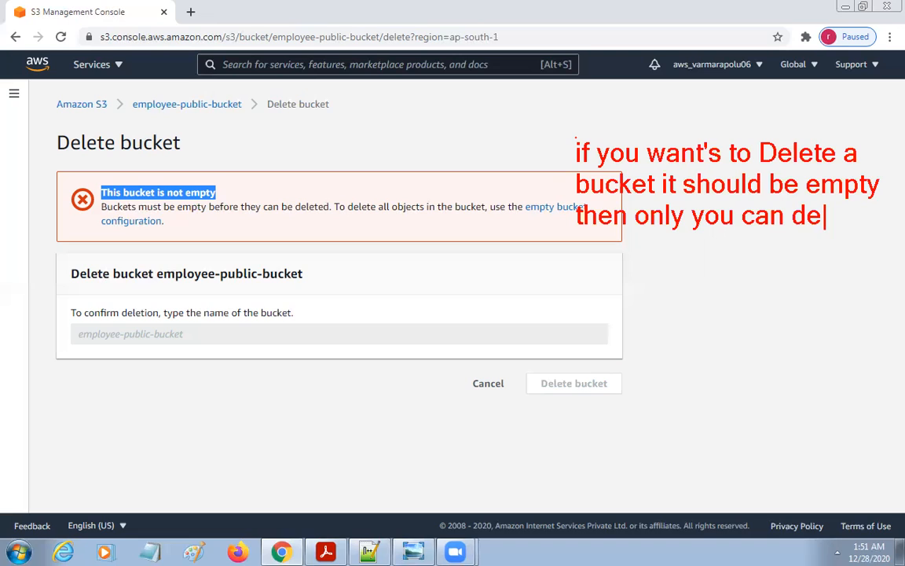
type("lete")
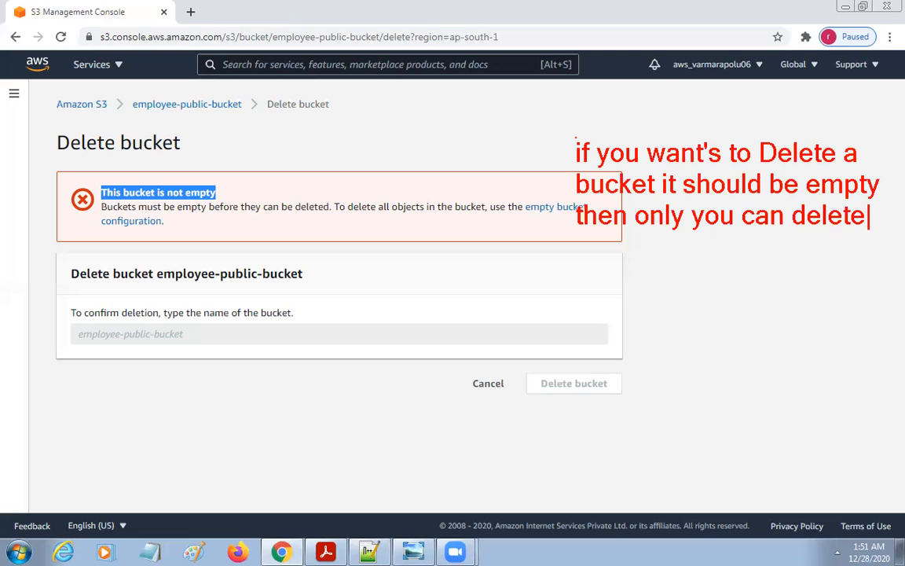
type(" the ")
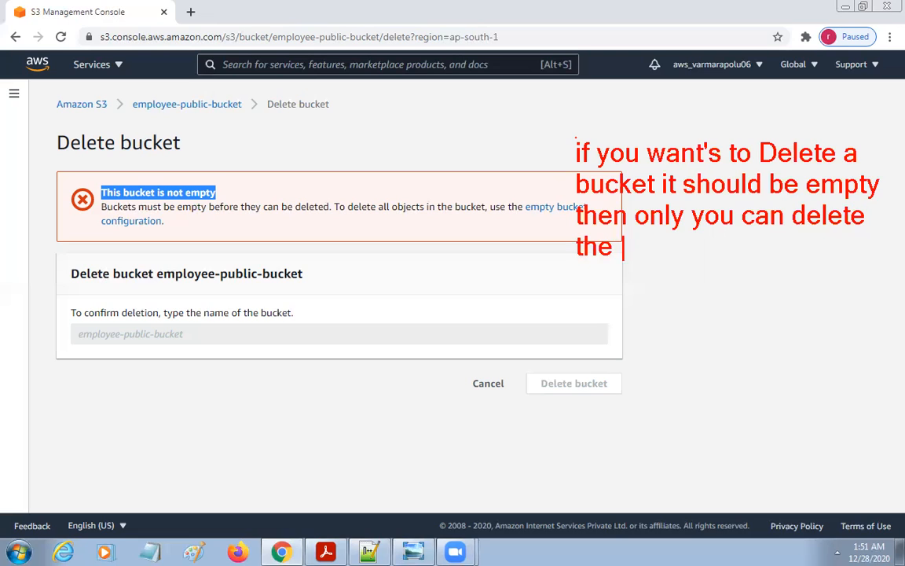
type("bucket")
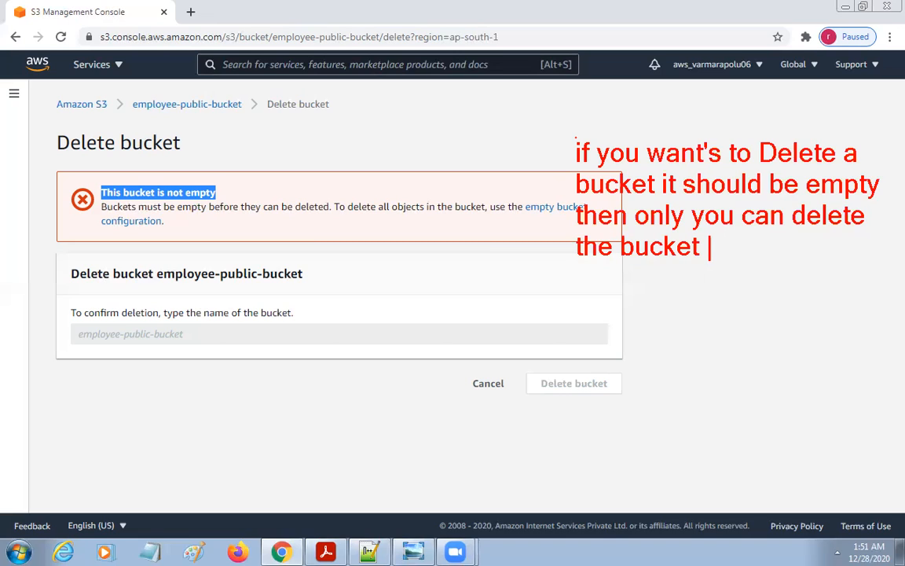
left_click_drag(123, 92, 246, 123)
key("ctrl+z")
mouse_move(121, 89)
left_mouse_down()
mouse_move(206, 135)
mouse_move(262, 123)
left_mouse_up()
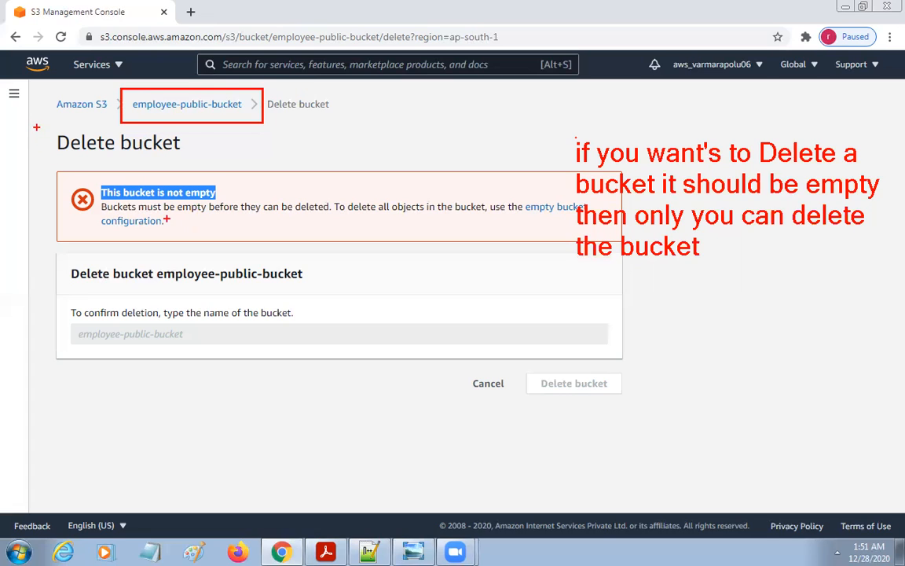
mouse_move(47, 122)
left_mouse_down()
mouse_move(167, 211)
mouse_move(571, 253)
left_mouse_up()
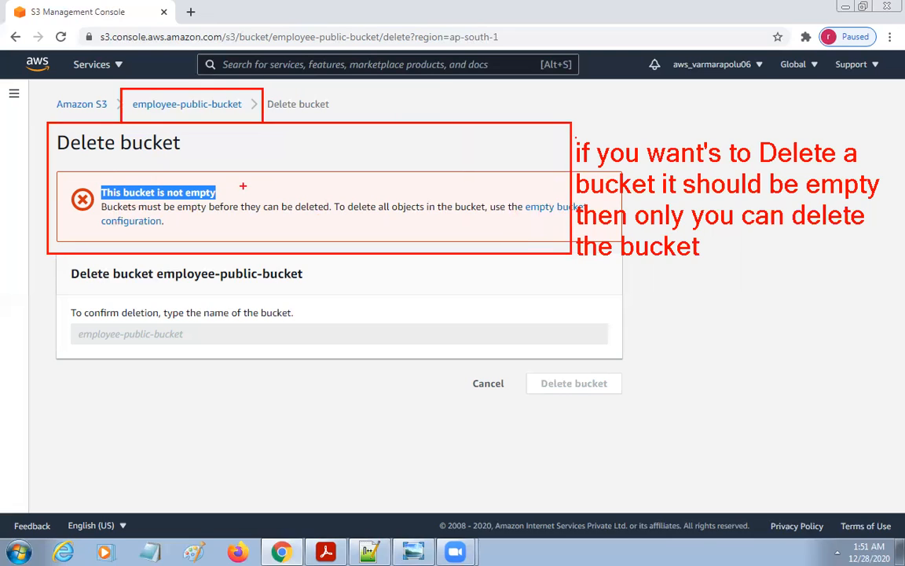
key("Escape")
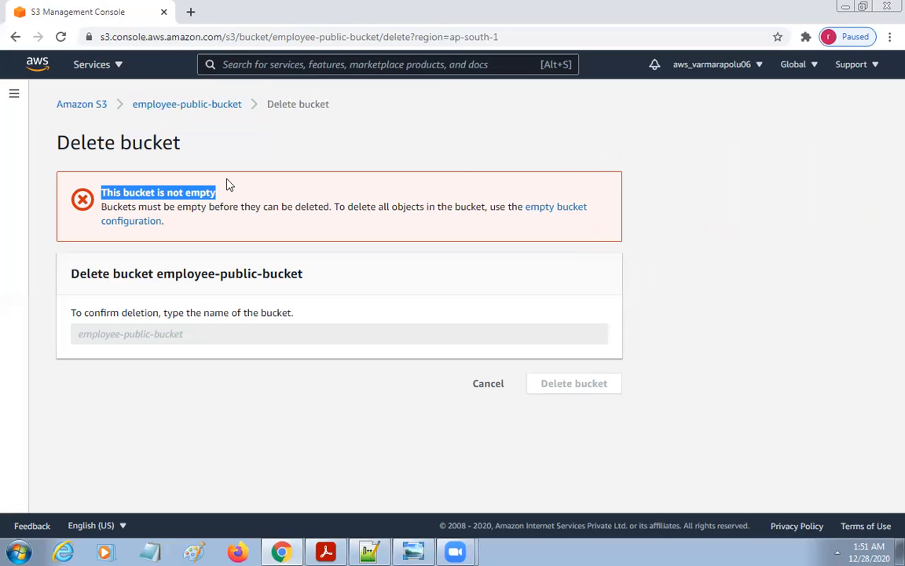
Return to the bucket list and open employee-public-bucket to show its objects
left_click(66, 109)
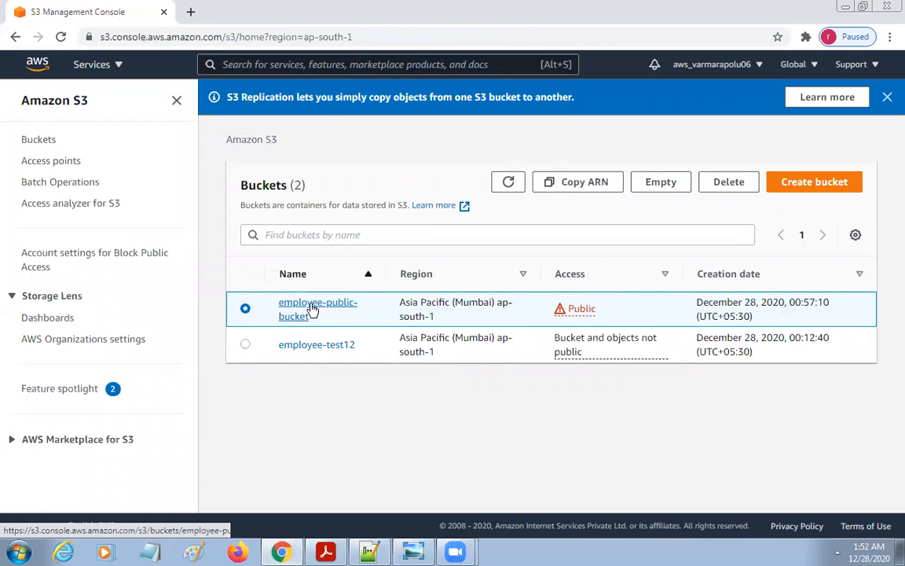
left_click(313, 309)
scroll(532, 361, "down", 2)
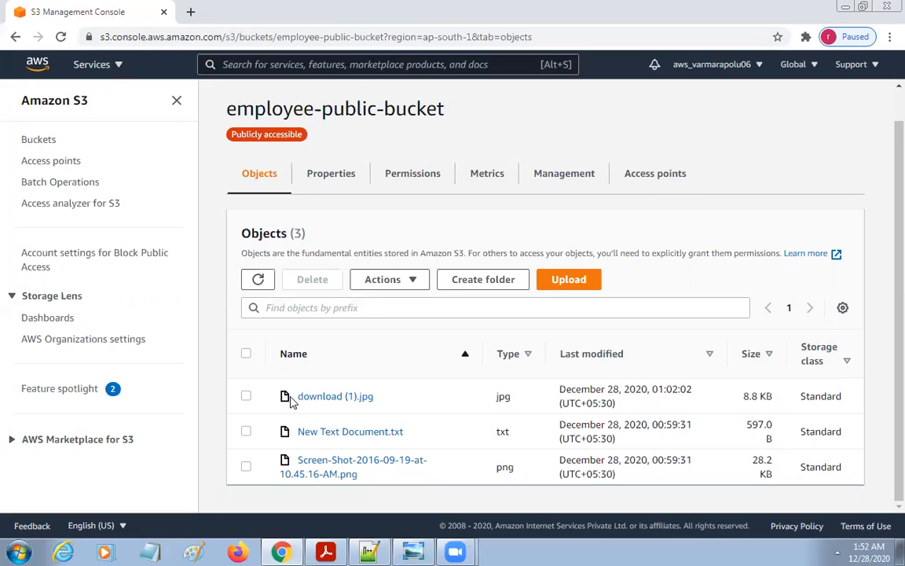
mouse_move(223, 333)
left_mouse_down()
mouse_move(364, 434)
mouse_move(415, 424)
left_mouse_up()
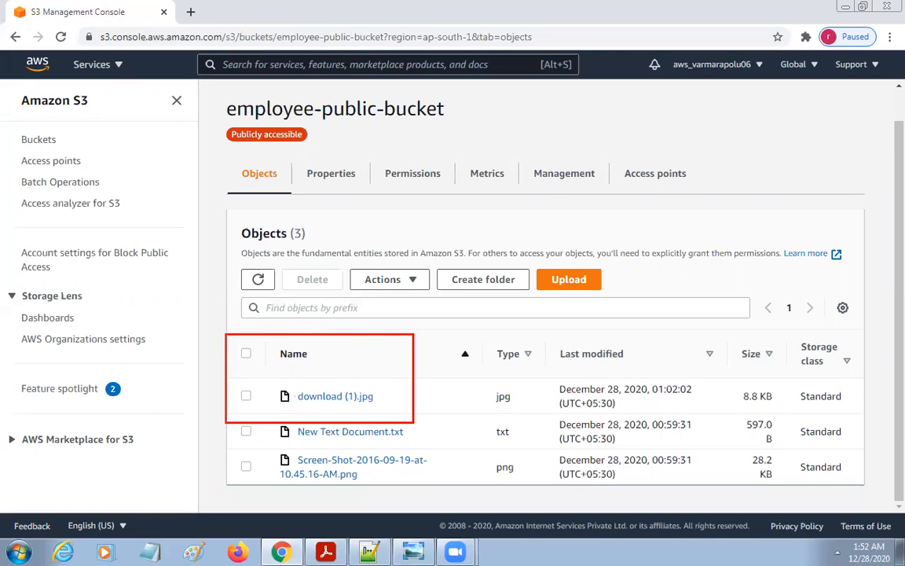
left_click_drag(234, 421, 414, 451)
mouse_move(234, 458)
left_mouse_down()
mouse_move(243, 481)
mouse_move(264, 488)
mouse_move(437, 489)
left_mouse_up()
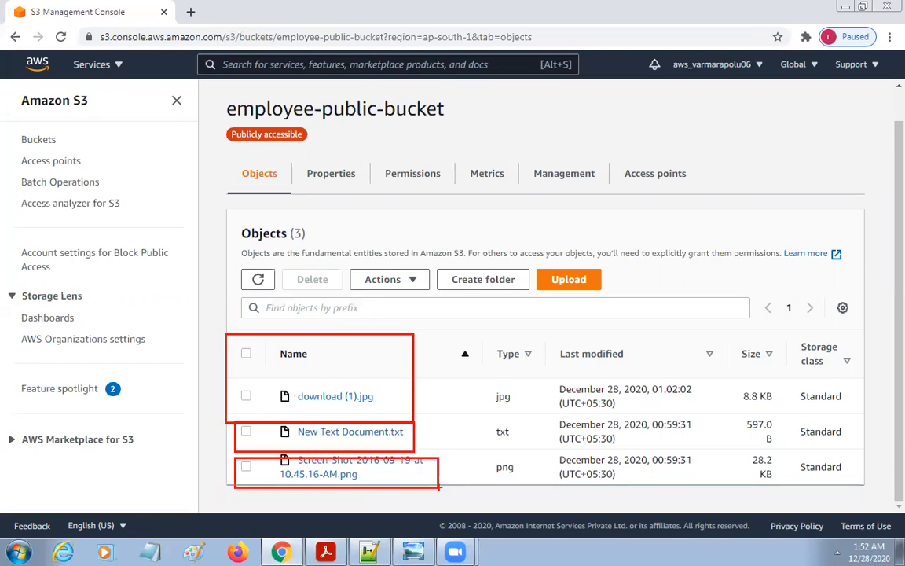
key("Escape")
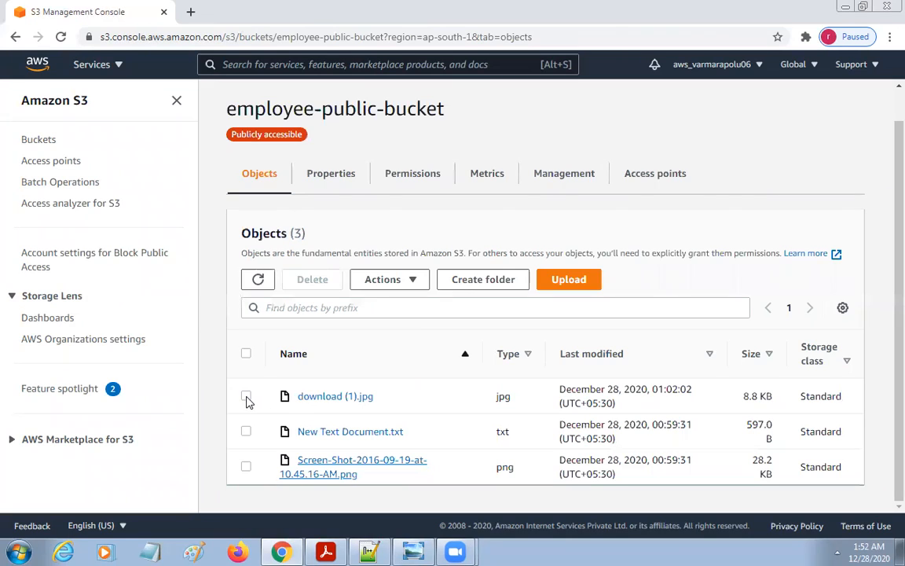
Start deleting the object download (1).jpg and fill in the confirmation phrase permanently delete, copied from the instruction
left_click(246, 397)
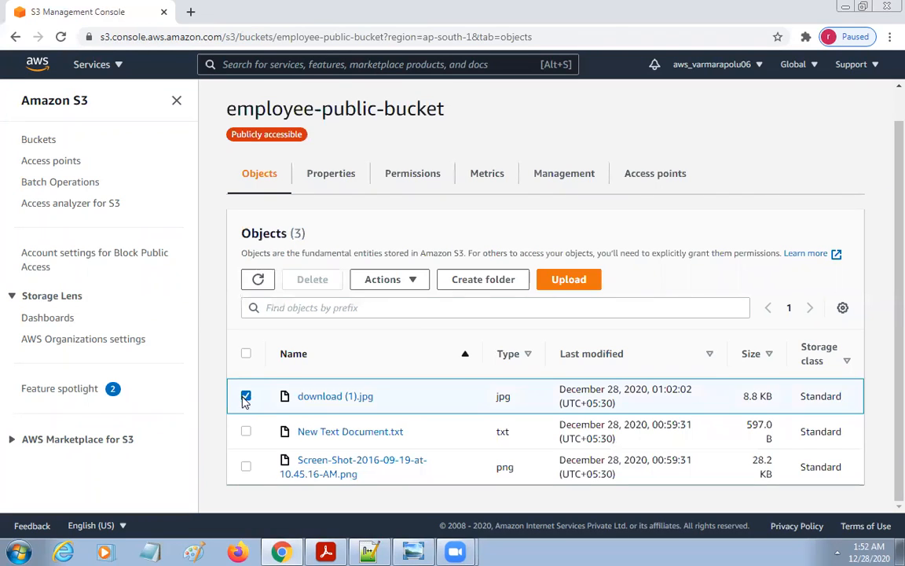
left_click(312, 283)
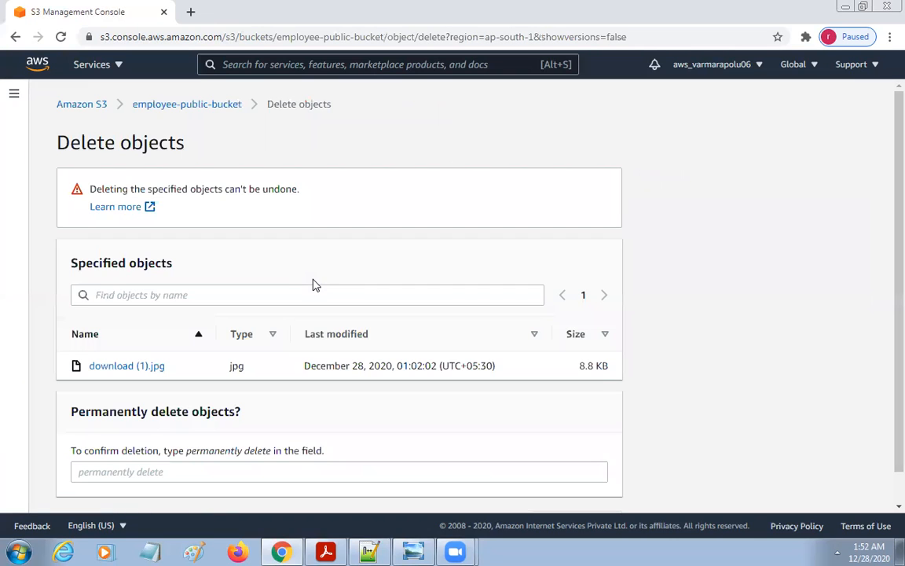
scroll(271, 350, "down", 1)
scroll(286, 367, "down", 1)
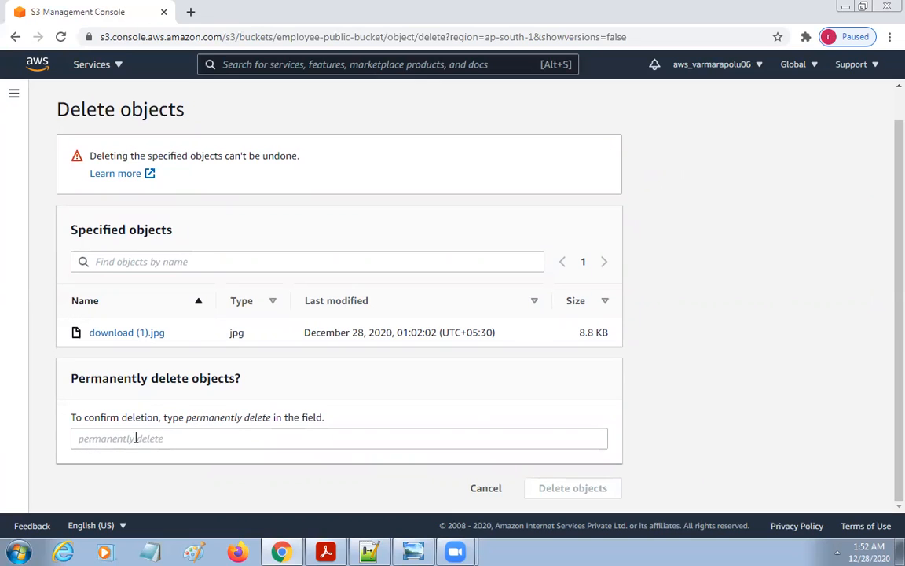
mouse_move(185, 422)
left_mouse_down()
mouse_move(275, 427)
mouse_move(187, 421)
left_mouse_up()
left_click(272, 426)
right_click(199, 419)
left_click(246, 428)
left_click(164, 435)
key("ctrl+v")
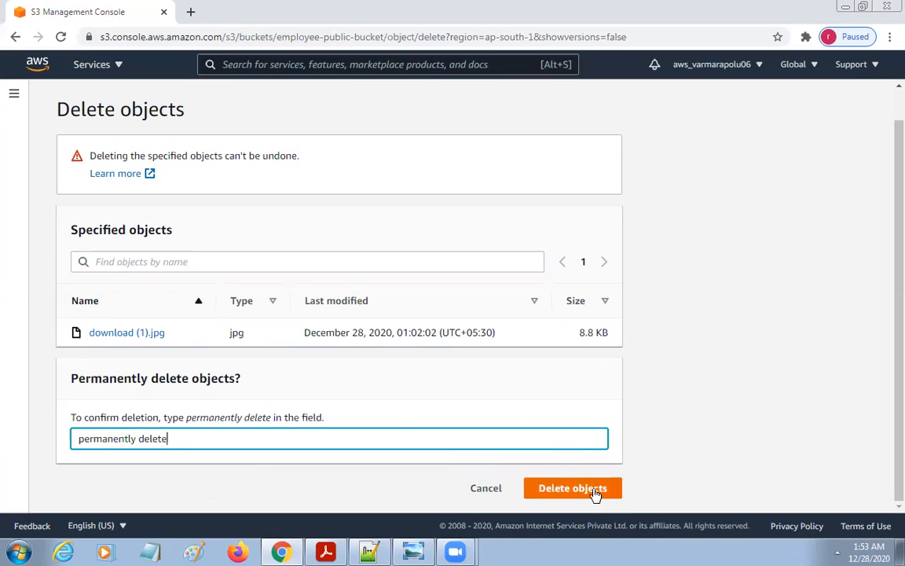
Clear the confirmation phrase from the object deletion form
left_click_drag(186, 443, 66, 437)
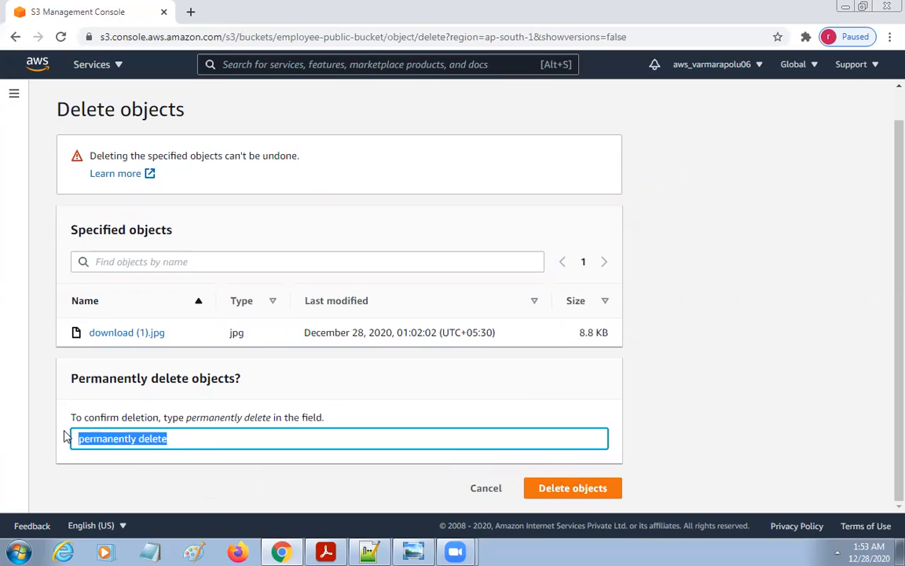
key("BackSpace")
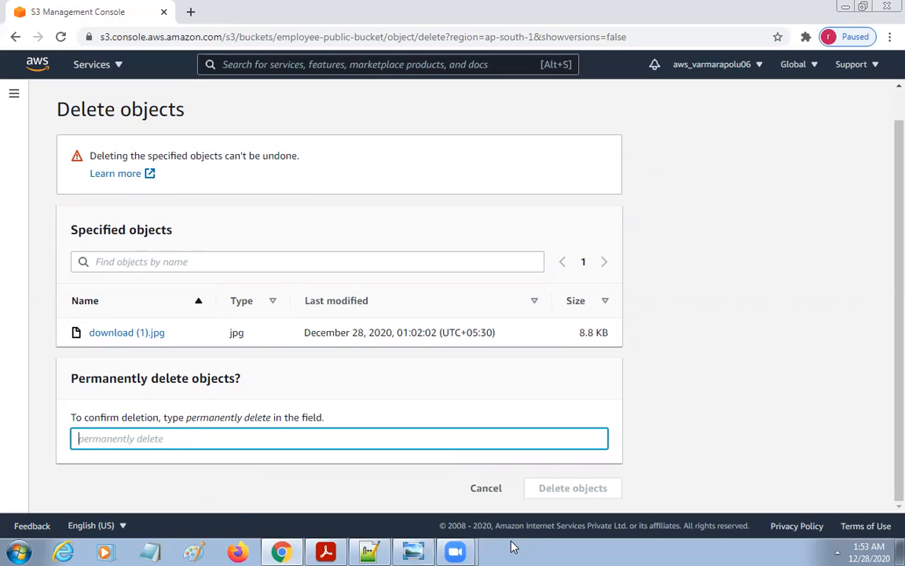
left_click_drag(501, 462, 676, 510)
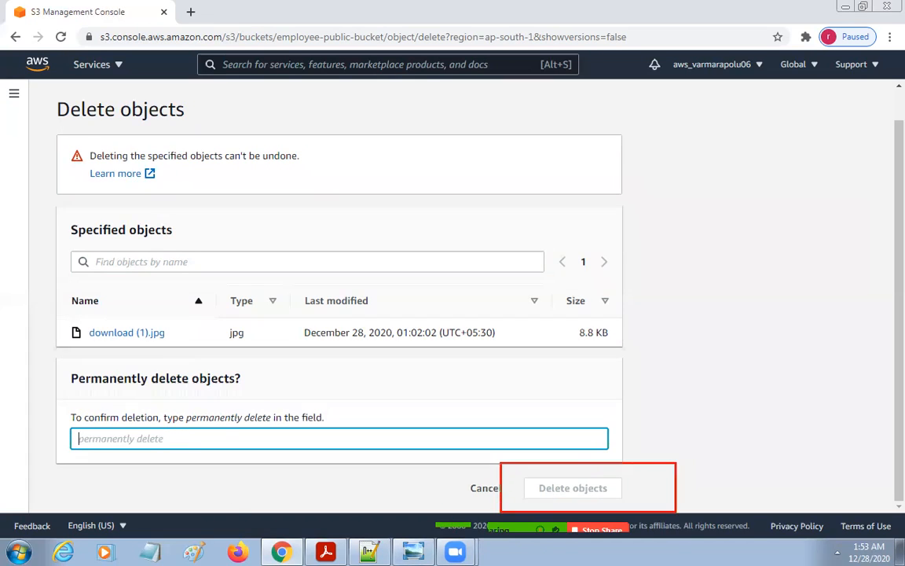
left_click_drag(49, 408, 340, 430)
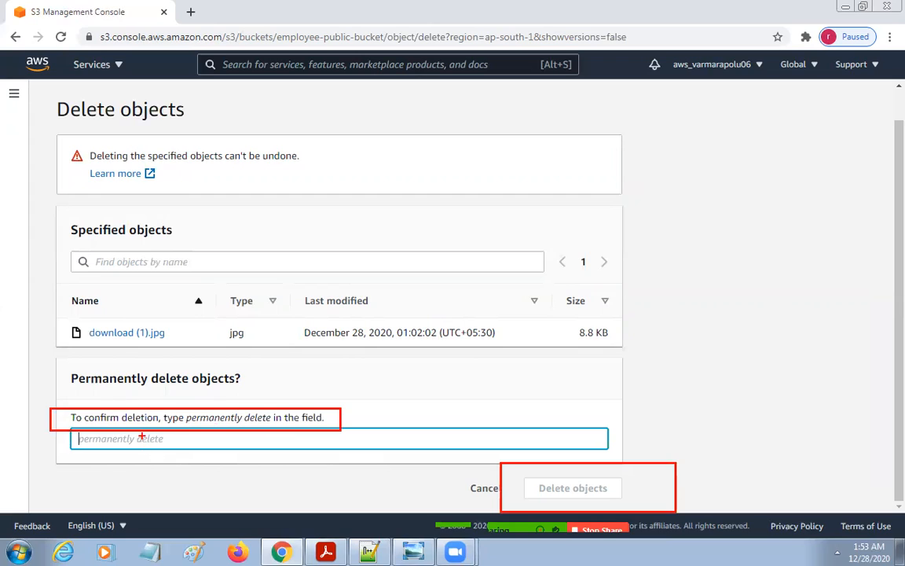
key("Escape")
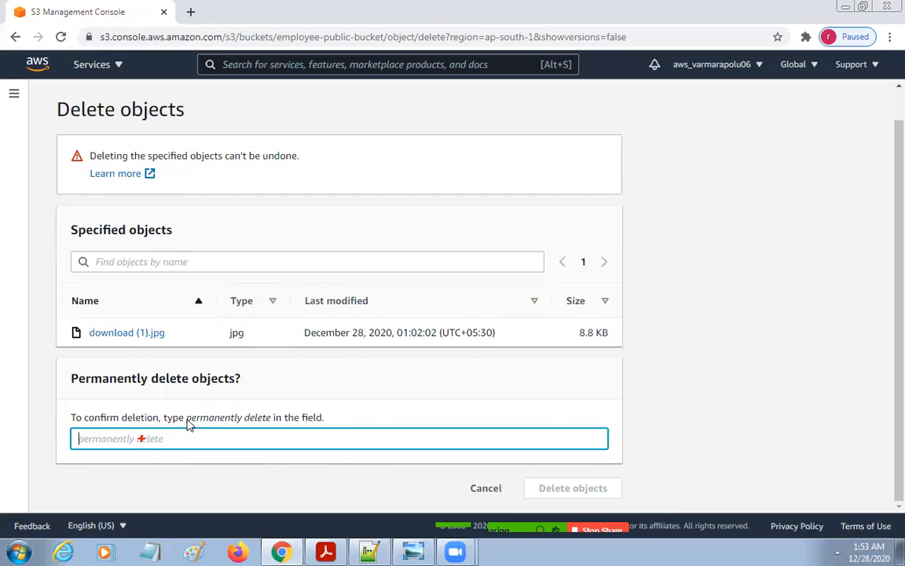
Enter the confirmation phrase permanently delete again and delete download (1).jpg from employee-public-bucket
key("ctrl+v")
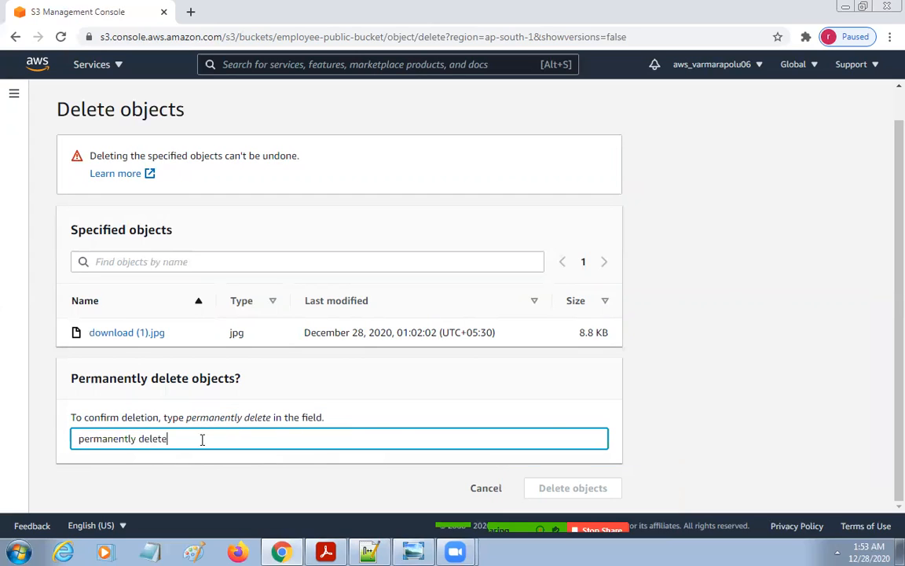
left_click(583, 492)
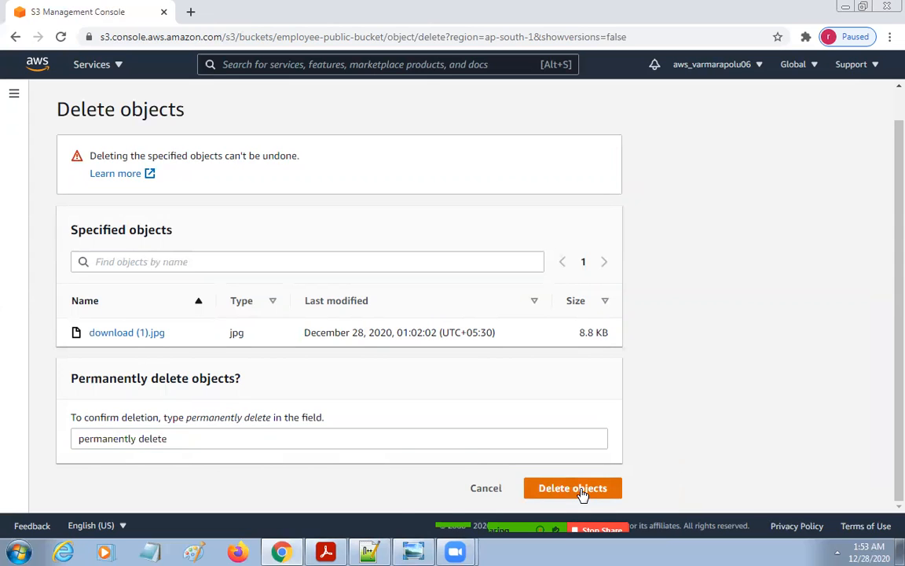
scroll(554, 438, "down", 1)
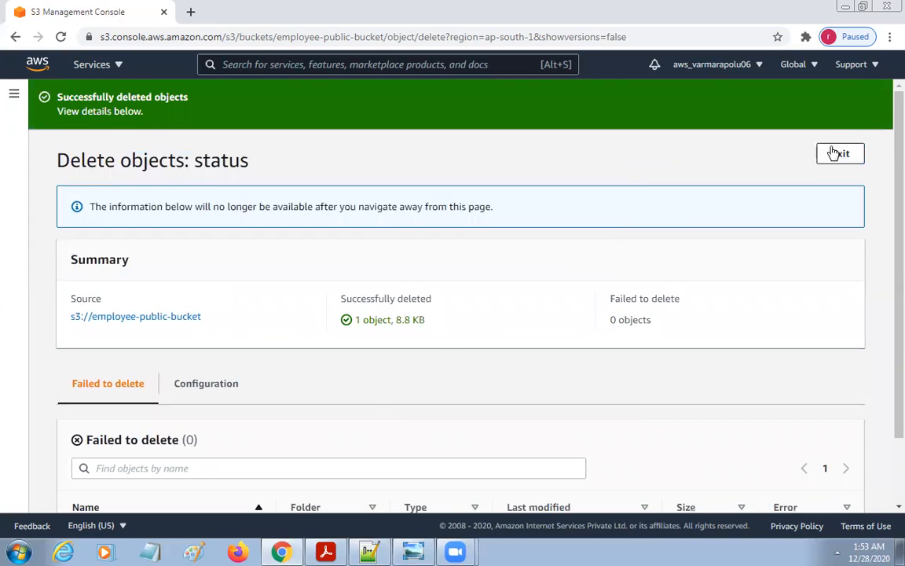
Permanently delete the object New Text Document.txt from employee-public-bucket, confirming with the phrase permanently delete, and return to the object list
left_click(833, 153)
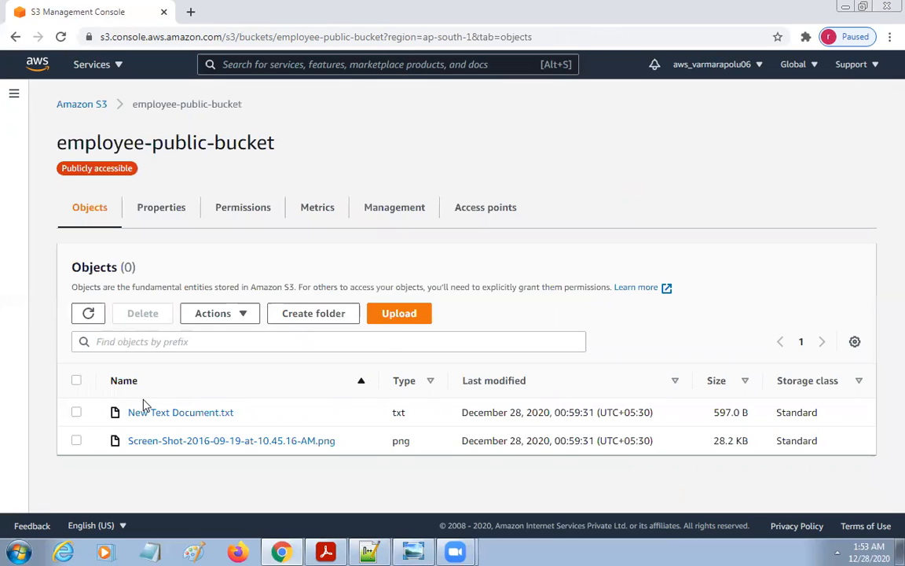
left_click(76, 414)
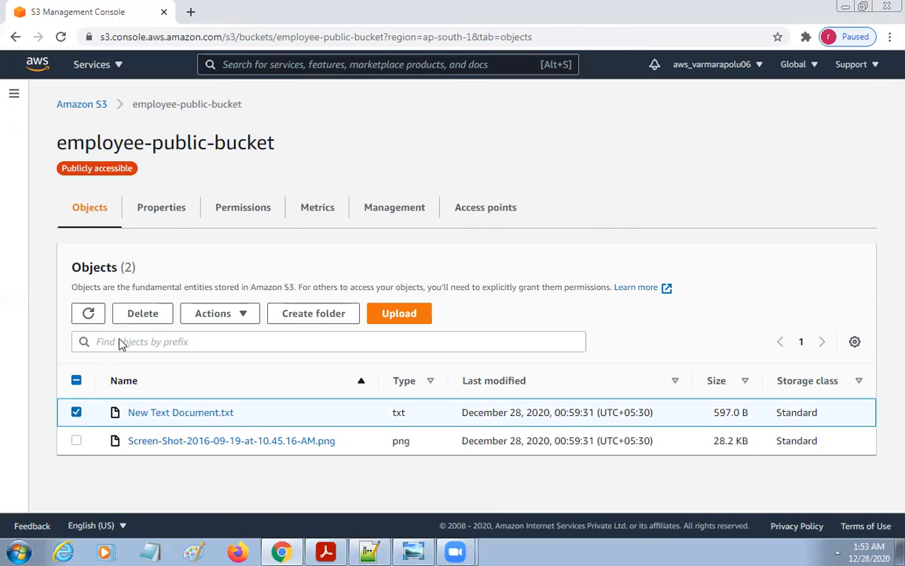
left_click(140, 312)
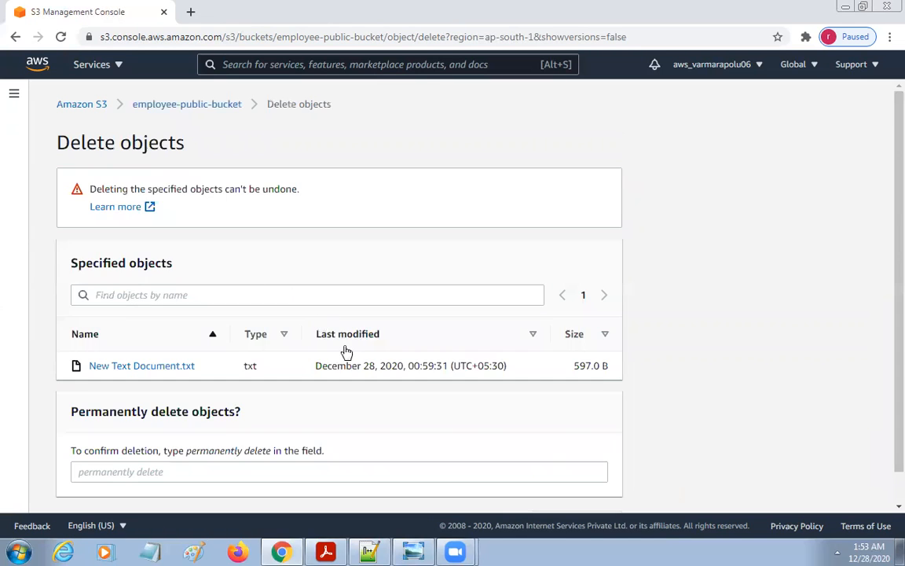
scroll(201, 409, "down", 1)
left_click(138, 438)
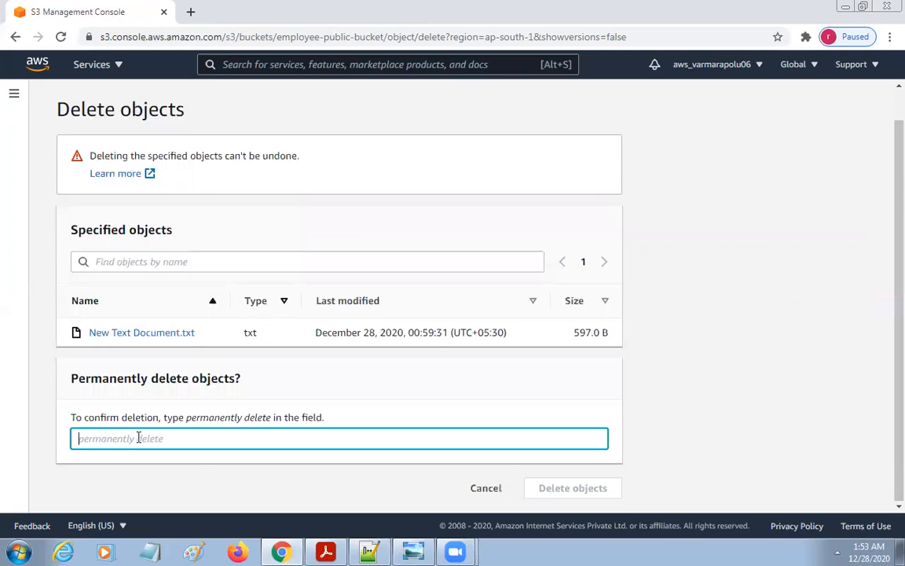
key("ctrl+v")
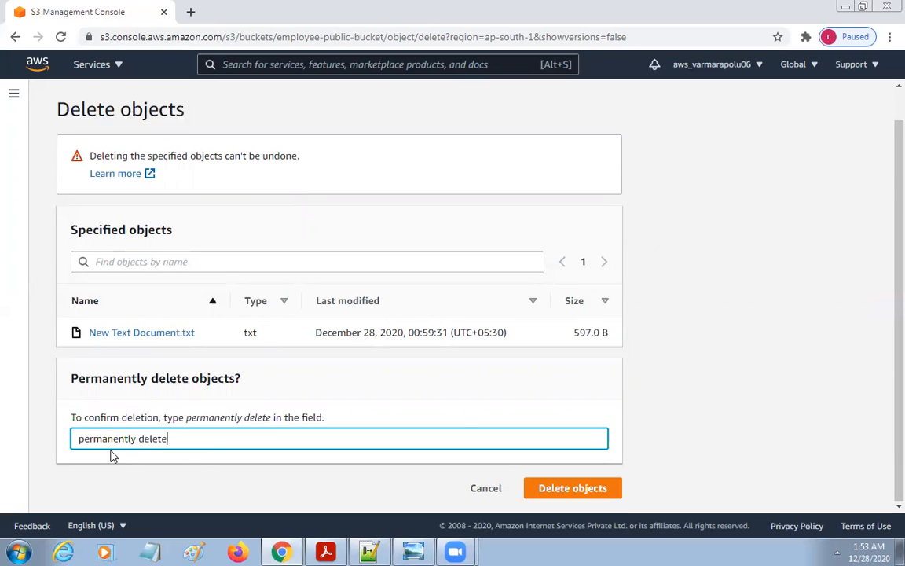
left_click(601, 492)
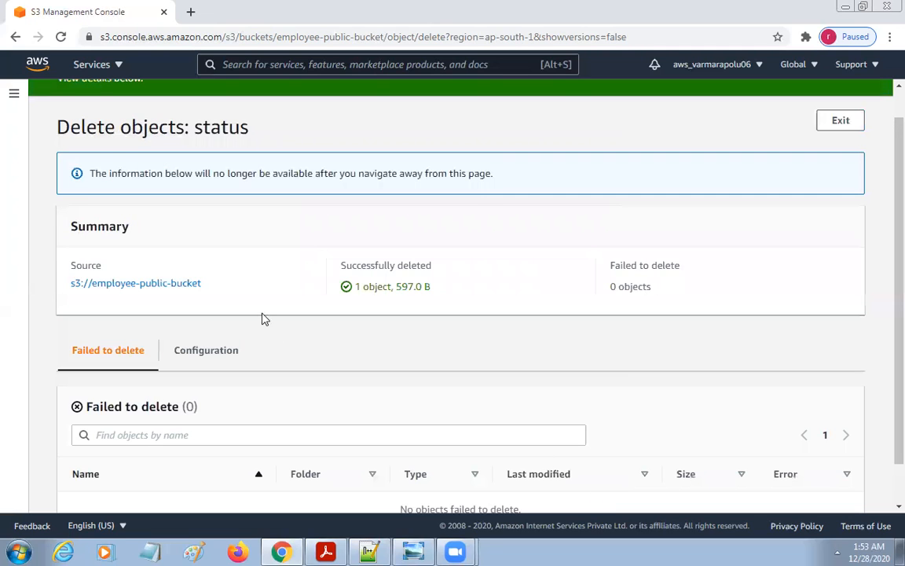
left_click(842, 122)
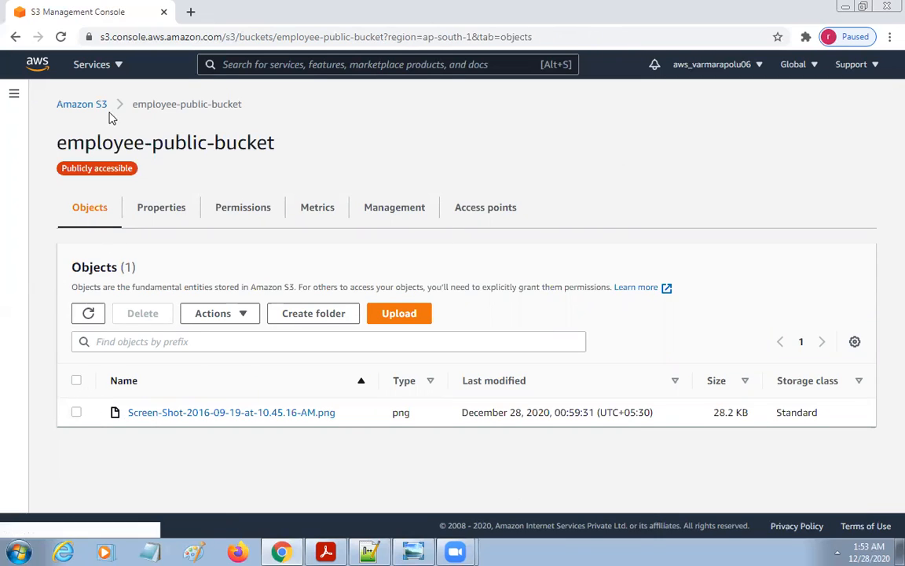
Permanently delete Screen-Shot-2016-09-19-at-10.45.16-AM.png from employee-public-bucket, confirming with the phrase permanently delete, and exit the status page
left_click(76, 412)
left_click(145, 316)
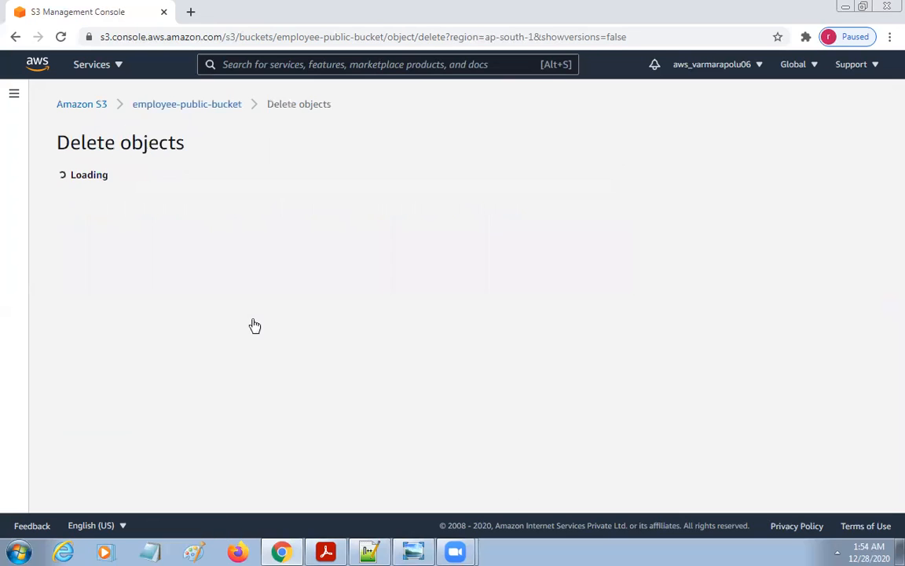
scroll(402, 334, "down", 1)
left_click(119, 439)
key("ctrl+v")
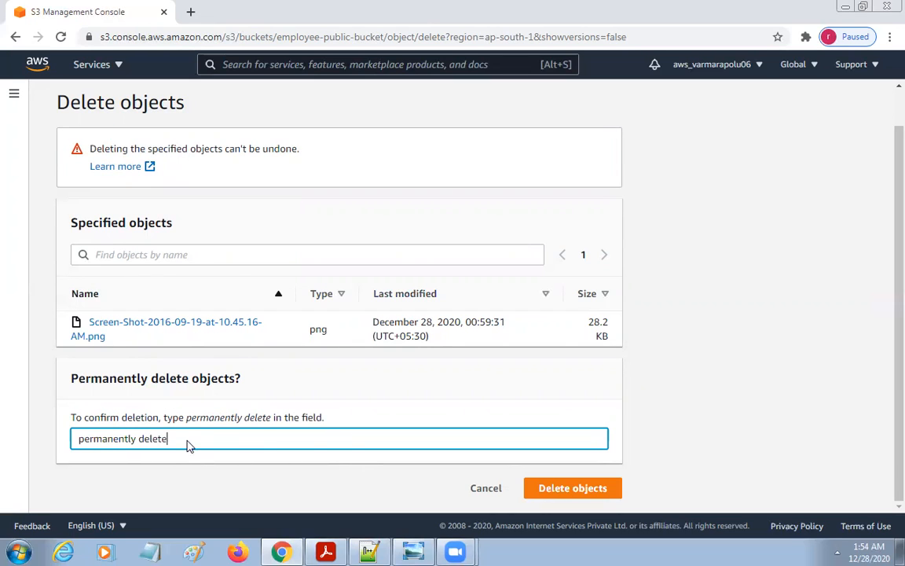
left_click(567, 489)
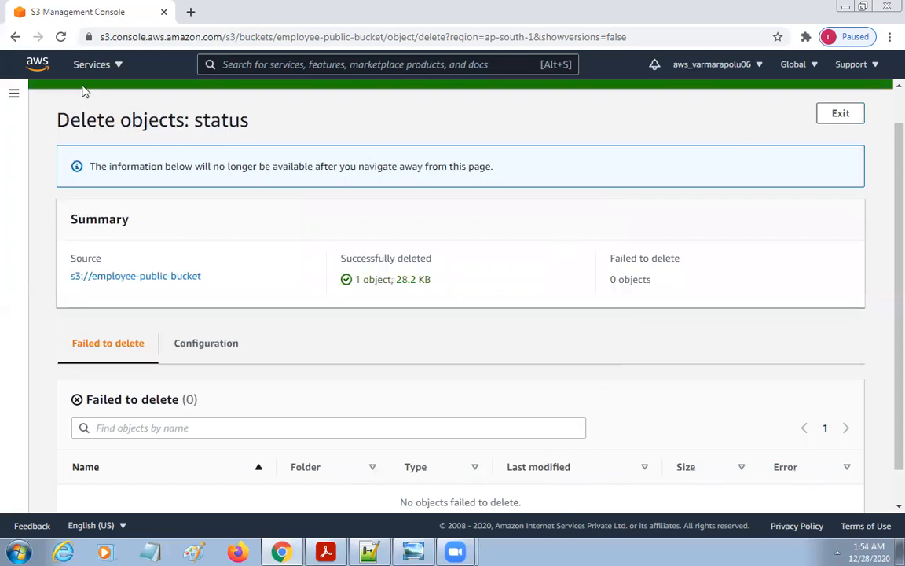
left_click(840, 118)
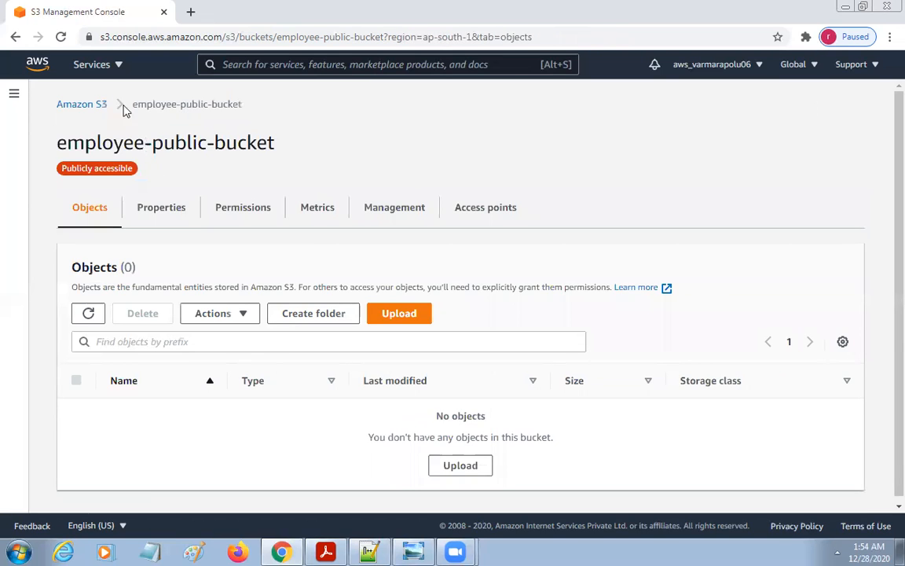
Reopen employee-public-bucket from the bucket list to check its contents, and go back to the list
left_click(95, 107)
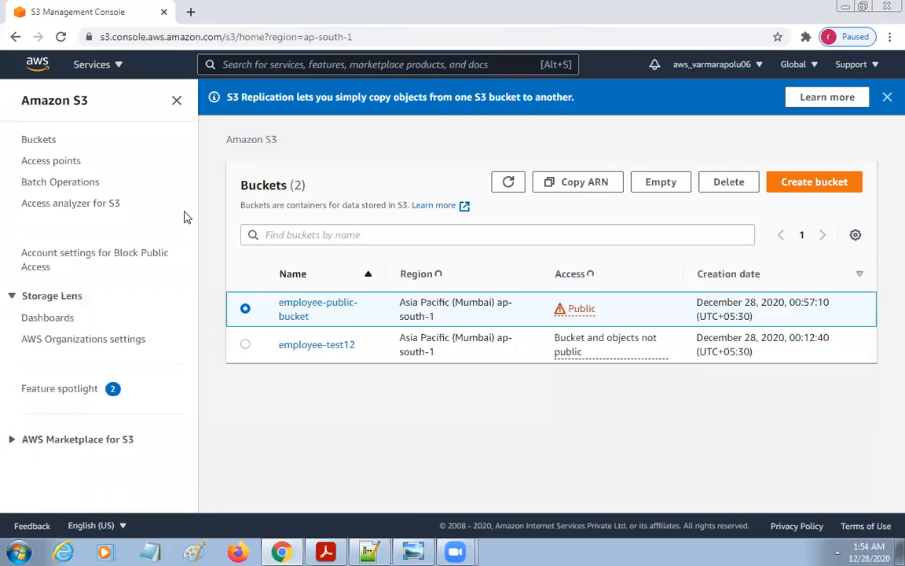
left_click(321, 308)
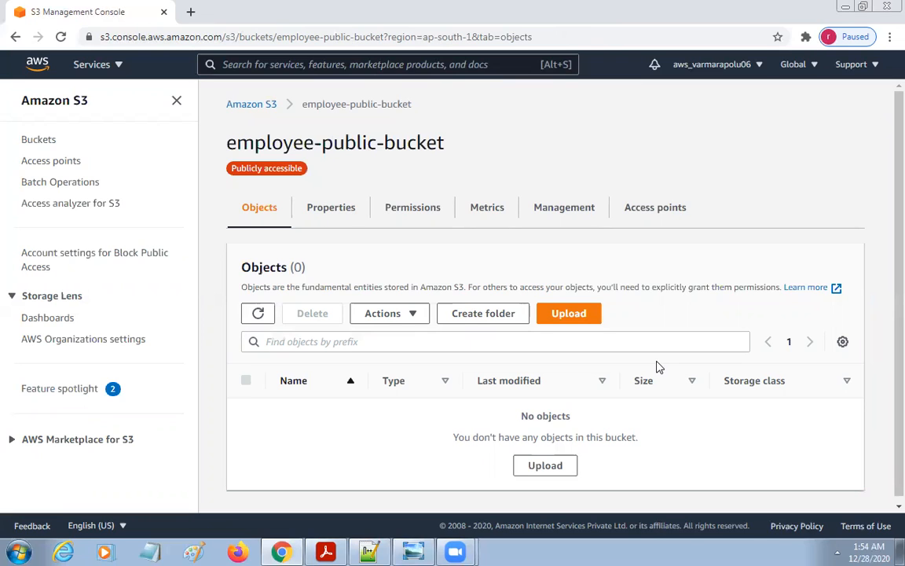
left_click(256, 110)
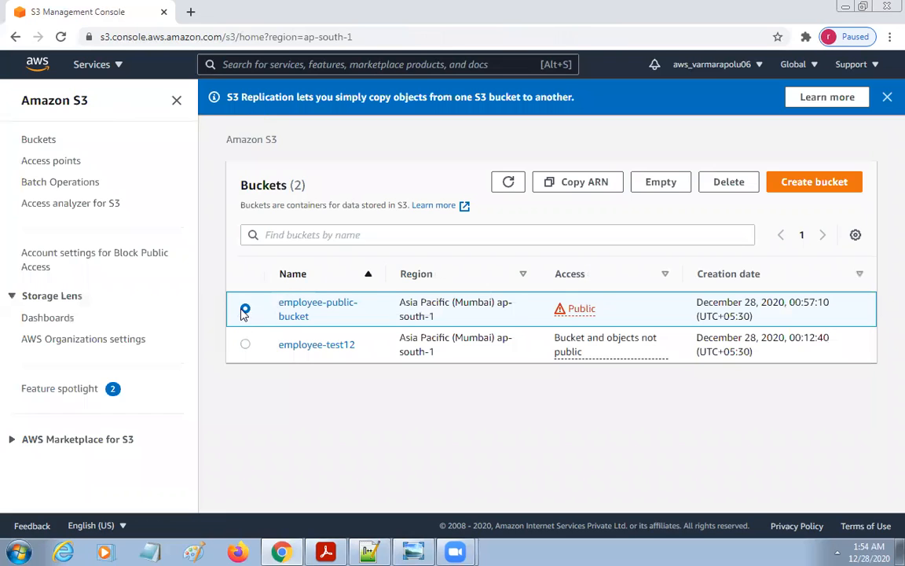
Delete the bucket employee-public-bucket, entering its name employee-public-bucket as confirmation
left_click(246, 346)
left_click(247, 309)
left_click(723, 184)
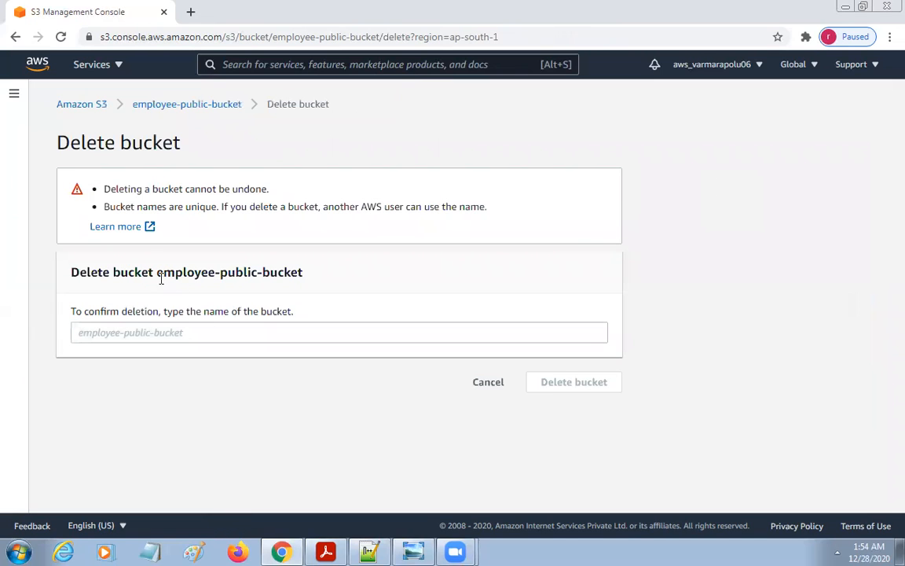
left_click_drag(158, 271, 307, 278)
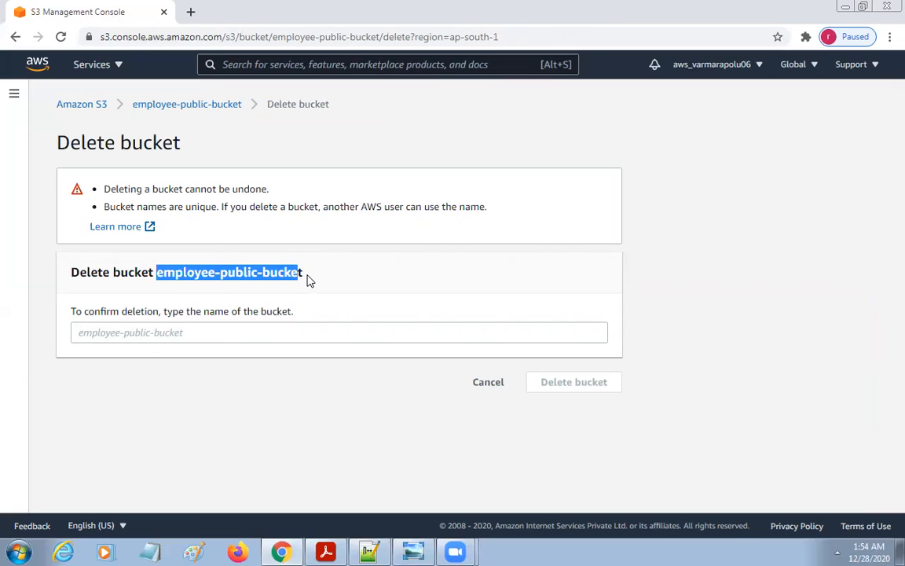
right_click(303, 272)
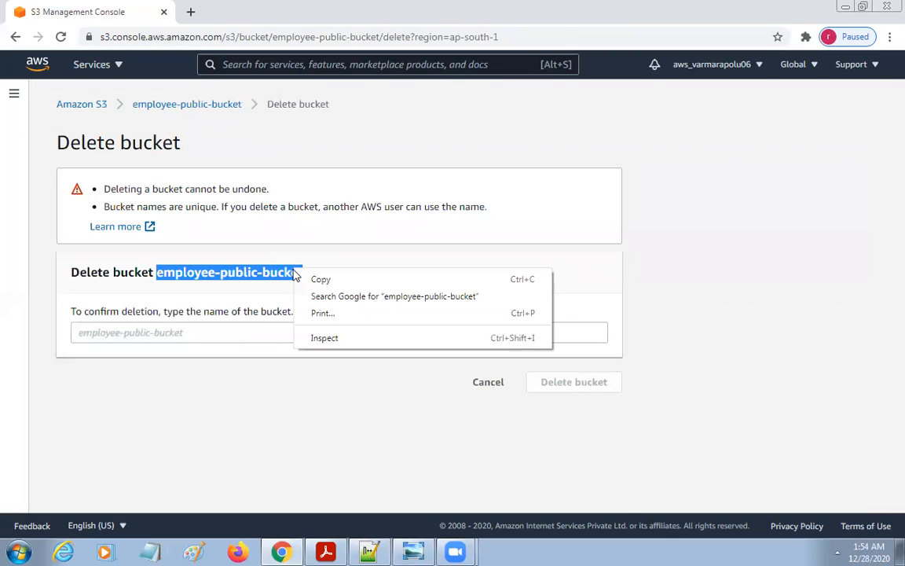
left_click(316, 279)
left_click(231, 333)
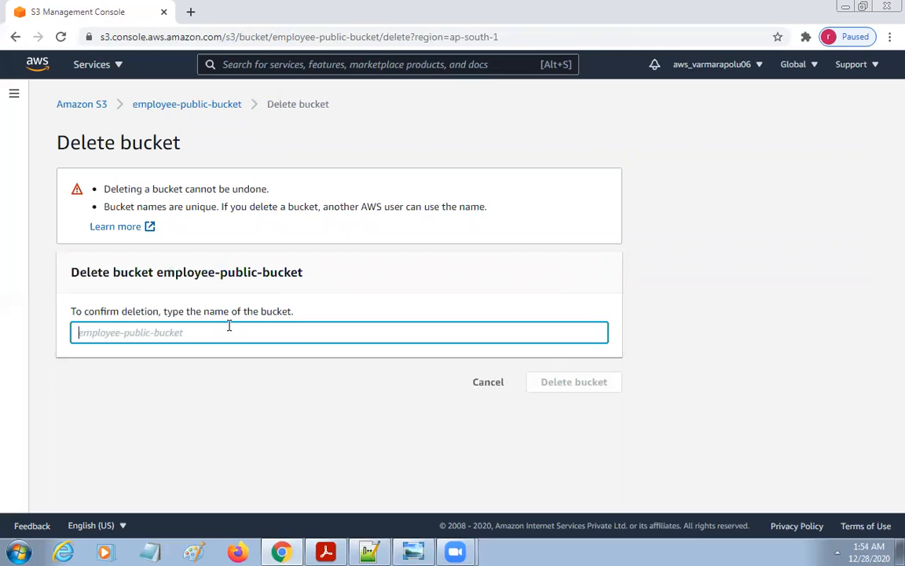
key("ctrl+v")
left_click(569, 382)
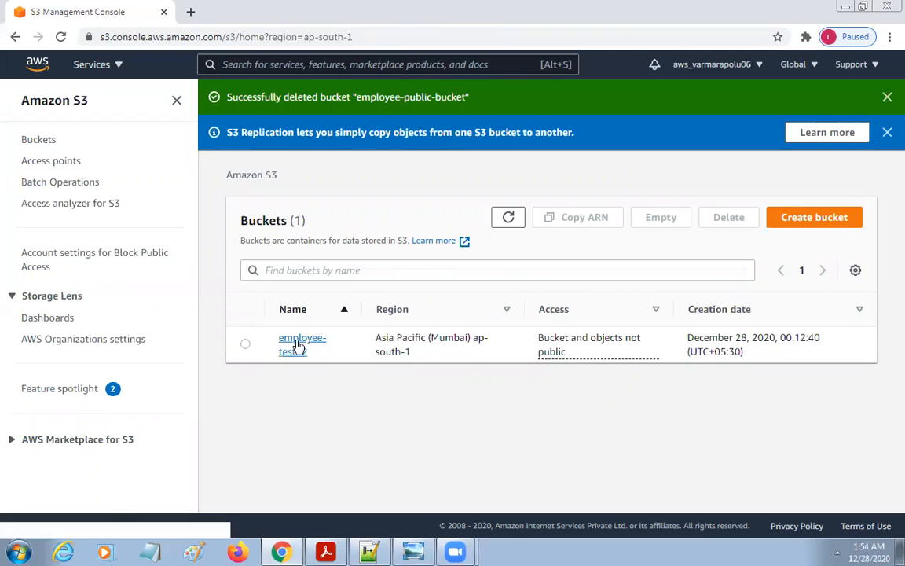
mouse_move(222, 304)
left_mouse_down()
mouse_move(545, 369)
mouse_move(875, 389)
left_mouse_up()
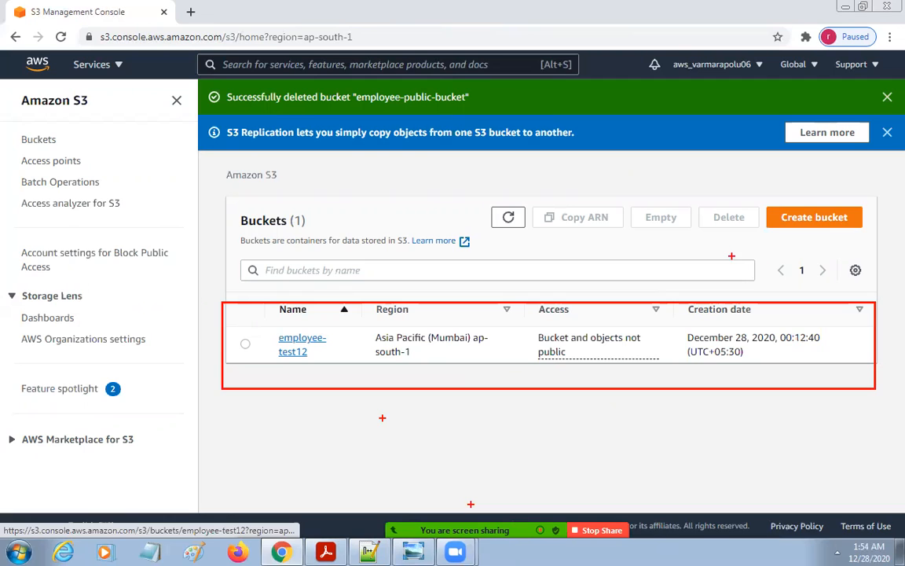
key("Escape")
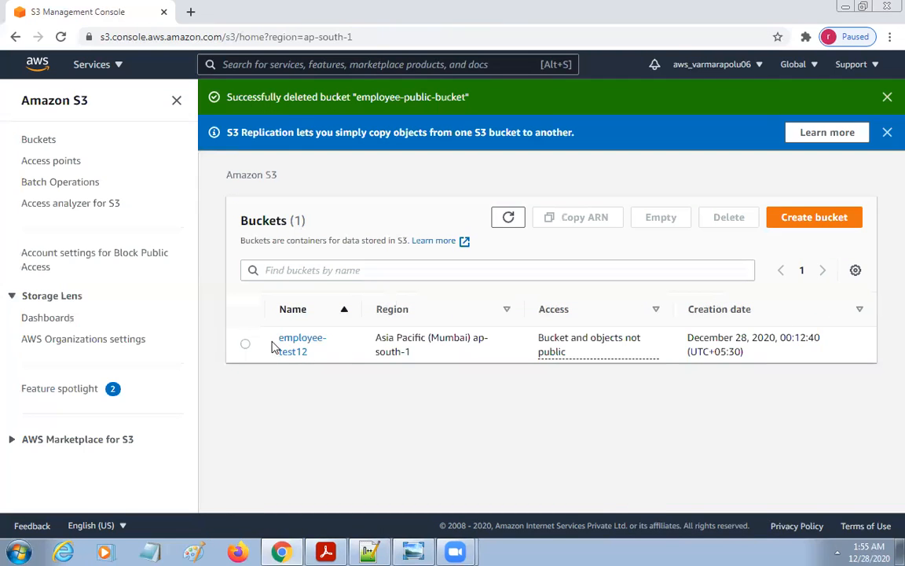
Try to delete the bucket employee-test12 and return to the bucket list
left_click(245, 347)
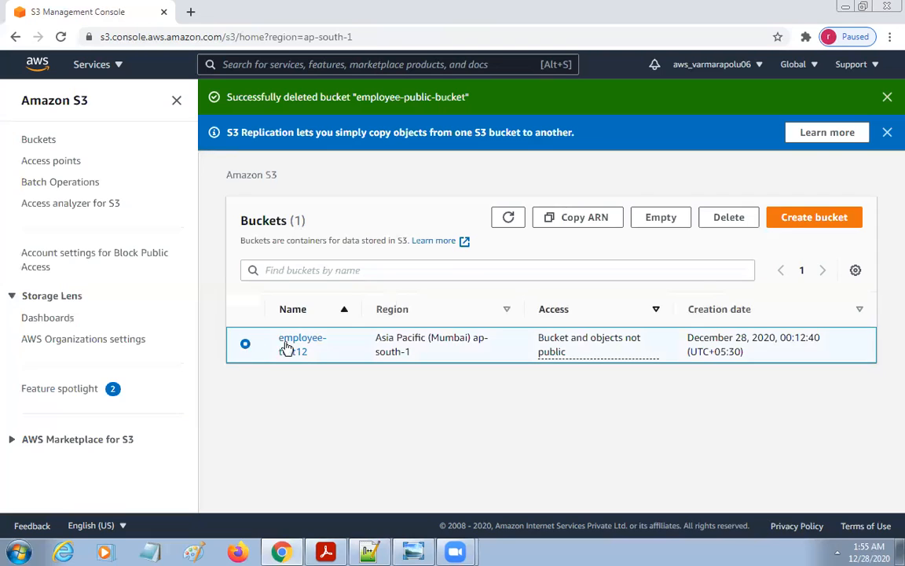
left_click(728, 220)
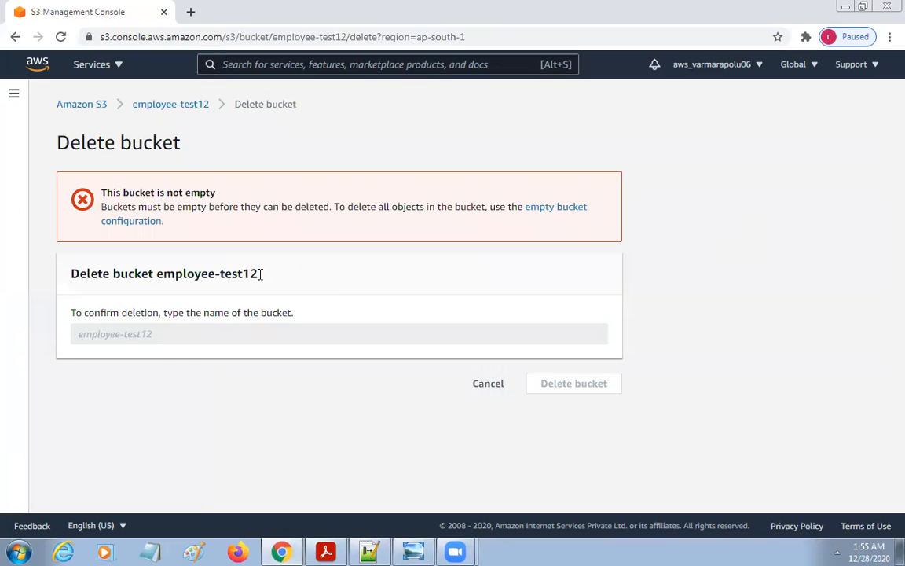
key("ctrl+2")
mouse_move(59, 166)
left_mouse_down()
mouse_move(258, 252)
mouse_move(650, 270)
left_mouse_up()
key("Escape")
left_click(87, 107)
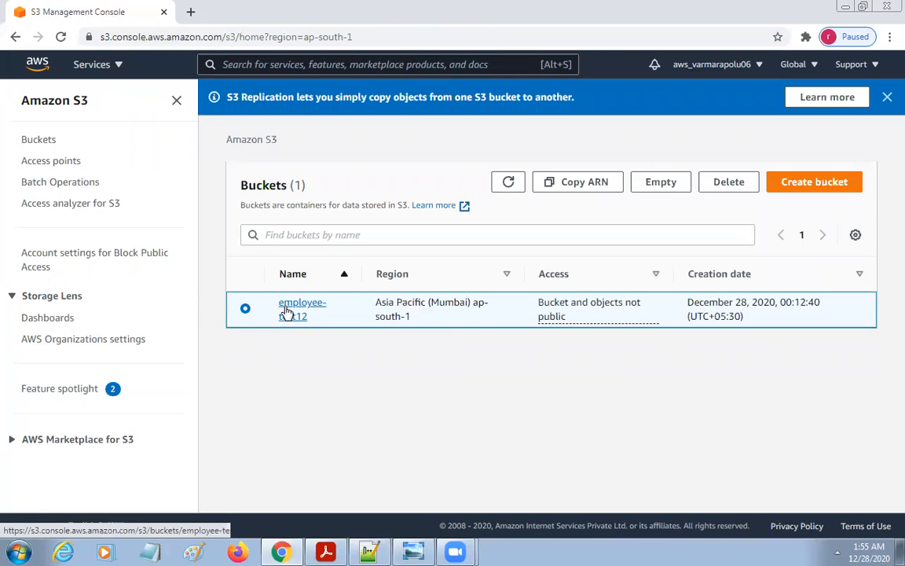
Open employee-test12 to examine the objects it holds, and return to the bucket list
left_click(291, 311)
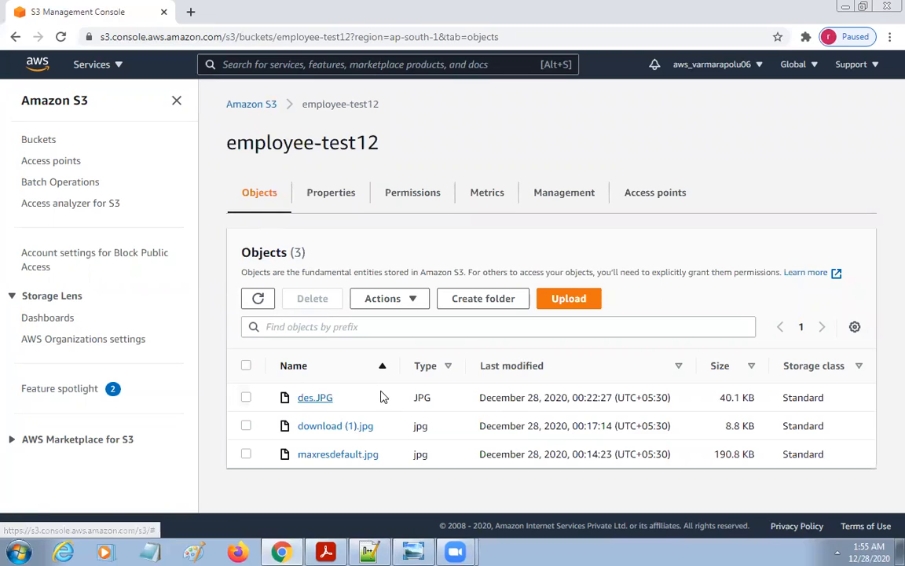
left_click(246, 397)
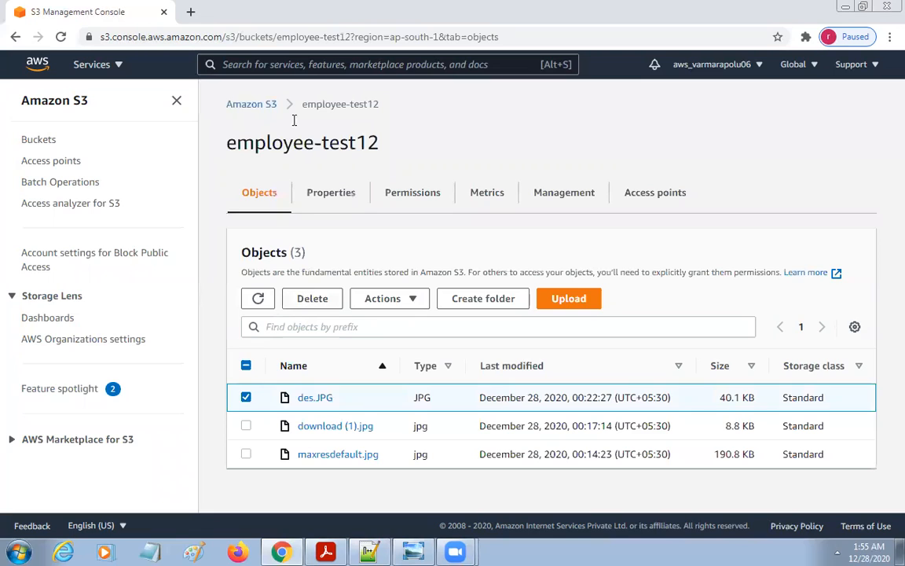
left_click(250, 104)
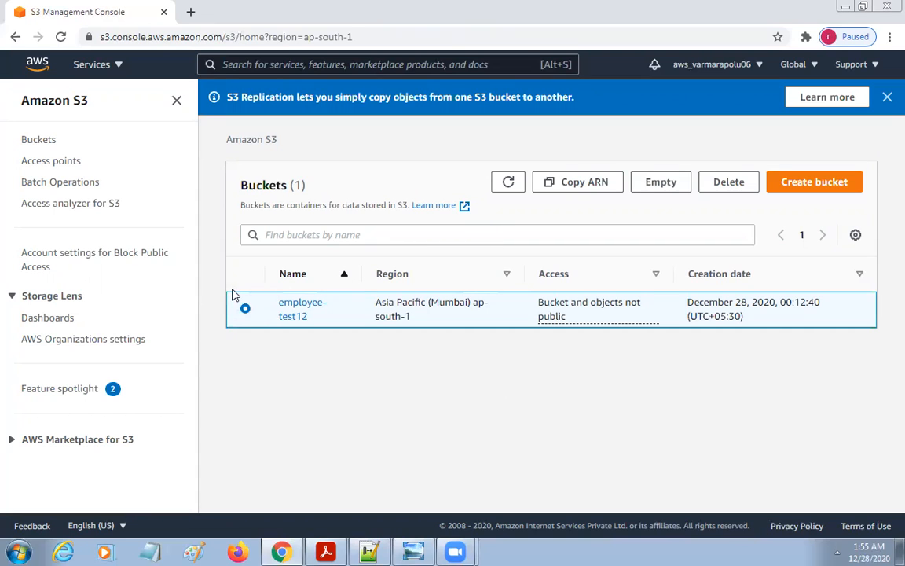
Start emptying the bucket employee-test12 from the bucket list
left_click_drag(234, 285, 268, 361)
left_click_drag(624, 153, 705, 212)
key("Escape")
left_click(652, 185)
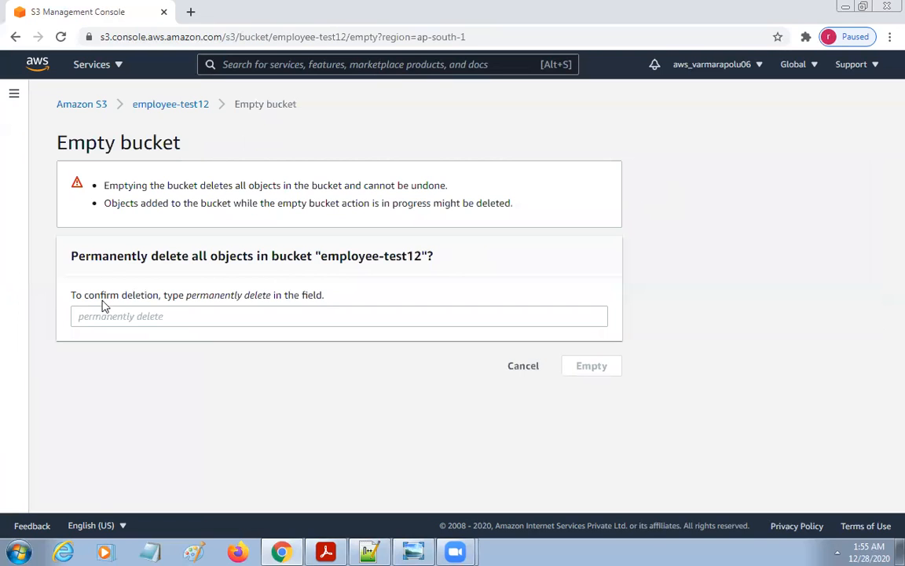
left_click(131, 319)
key("ctrl+v")
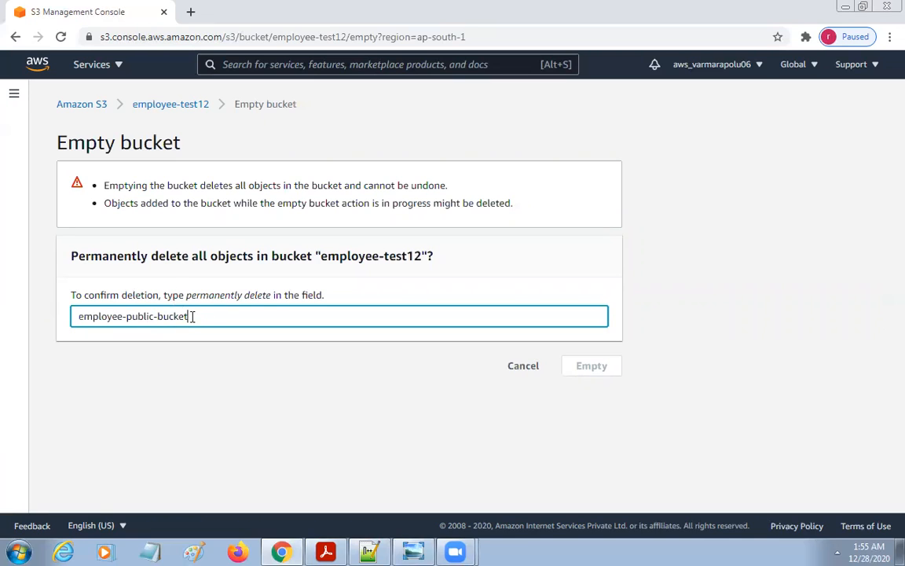
left_click_drag(192, 316, 73, 304)
key("BackSpace")
Copy the phrase permanently delete from the instruction into the confirmation field and empty employee-test12
left_click_drag(186, 301, 272, 303)
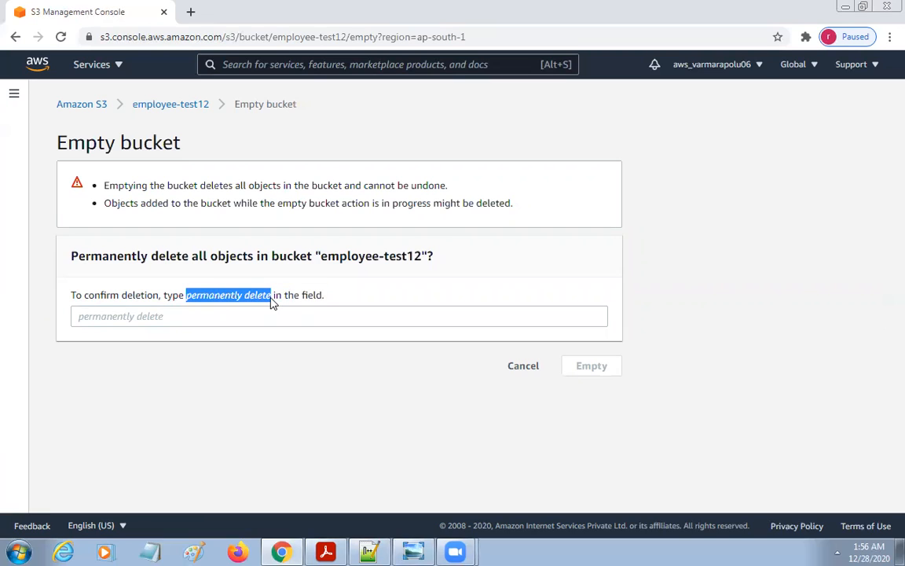
left_click(155, 316)
key("ctrl+v")
left_click(593, 369)
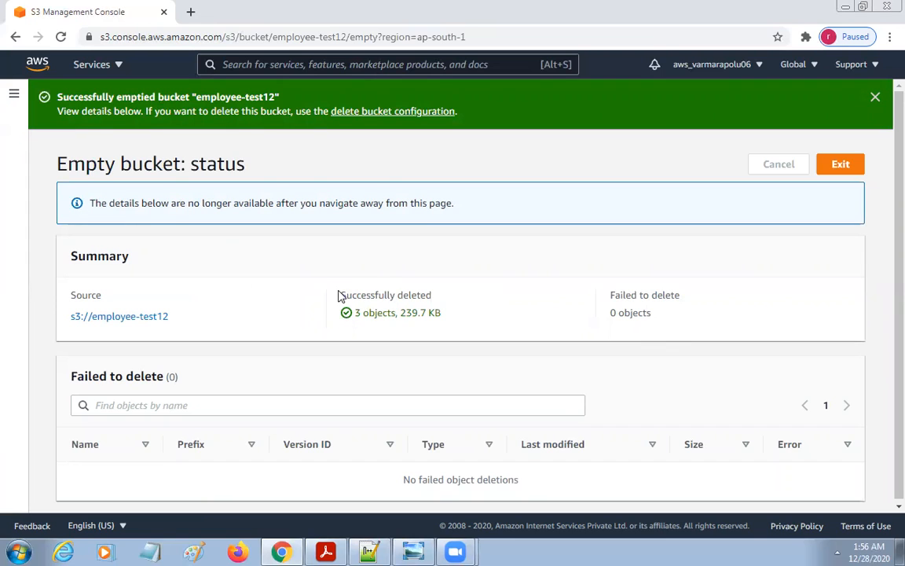
Review the deletion summary for employee-test12, exit the status page and reopen the bucket to check its objects
left_click_drag(341, 292, 469, 326)
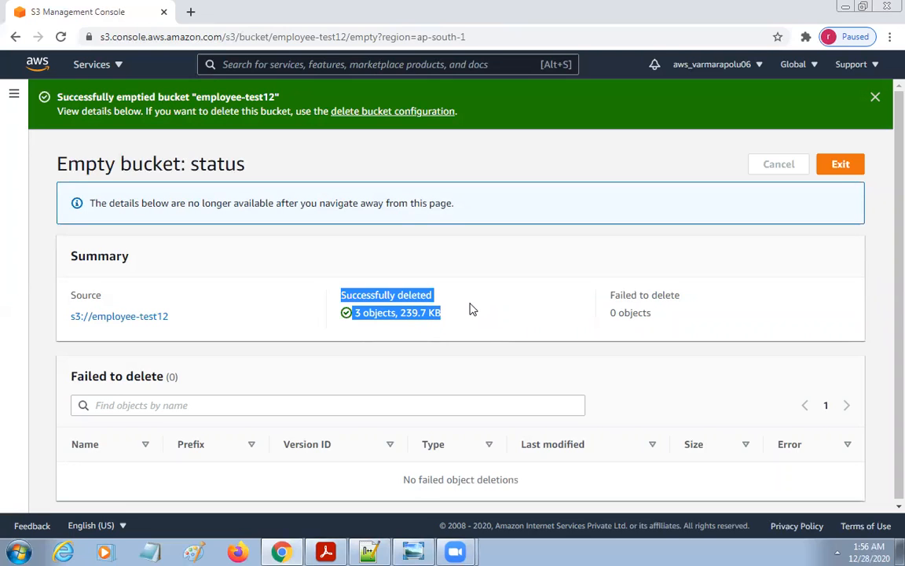
left_click(876, 96)
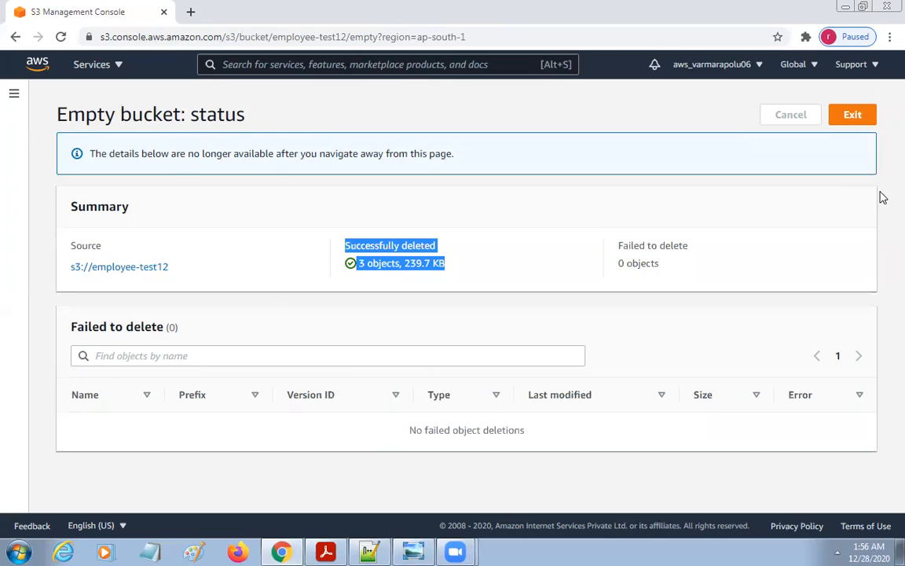
left_click(853, 115)
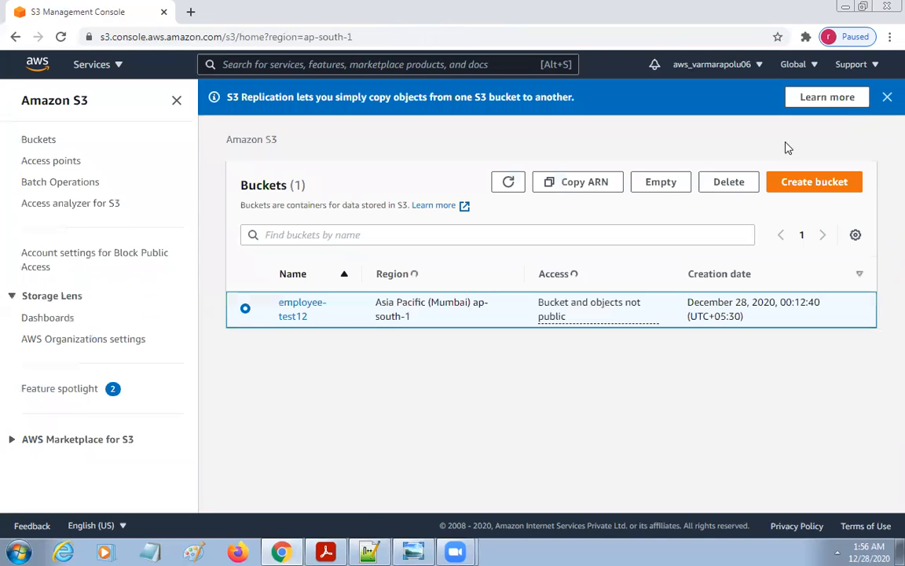
left_click(303, 309)
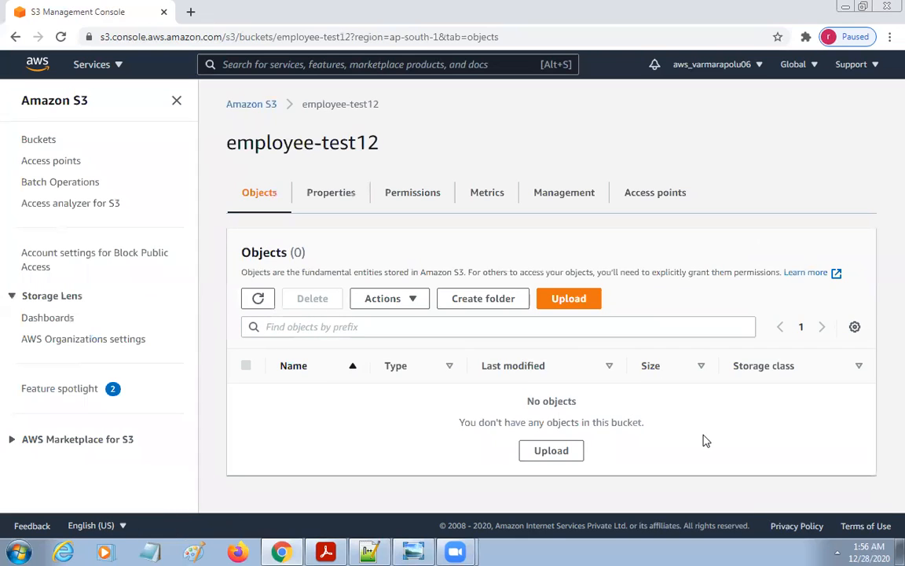
Return to the bucket list and start deleting the bucket employee-test12
left_click(237, 109)
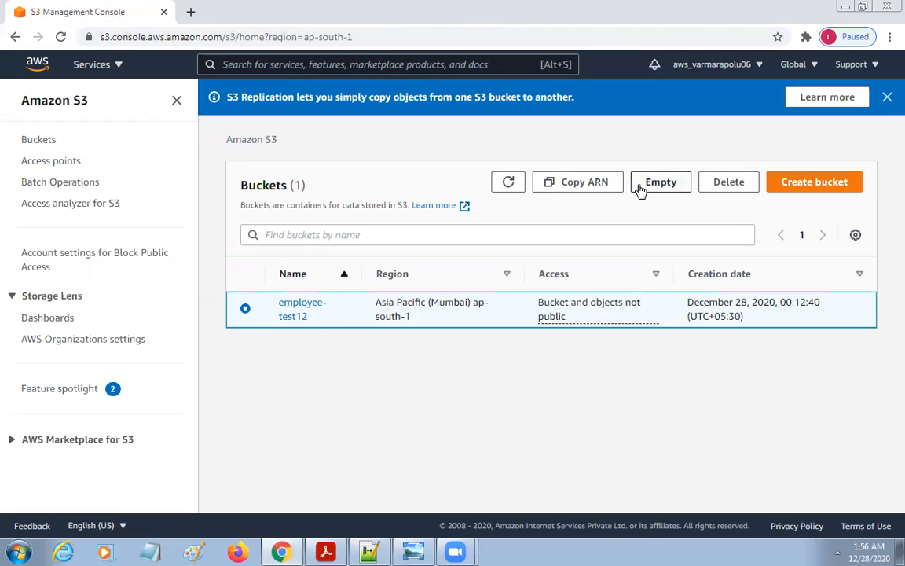
left_click(729, 185)
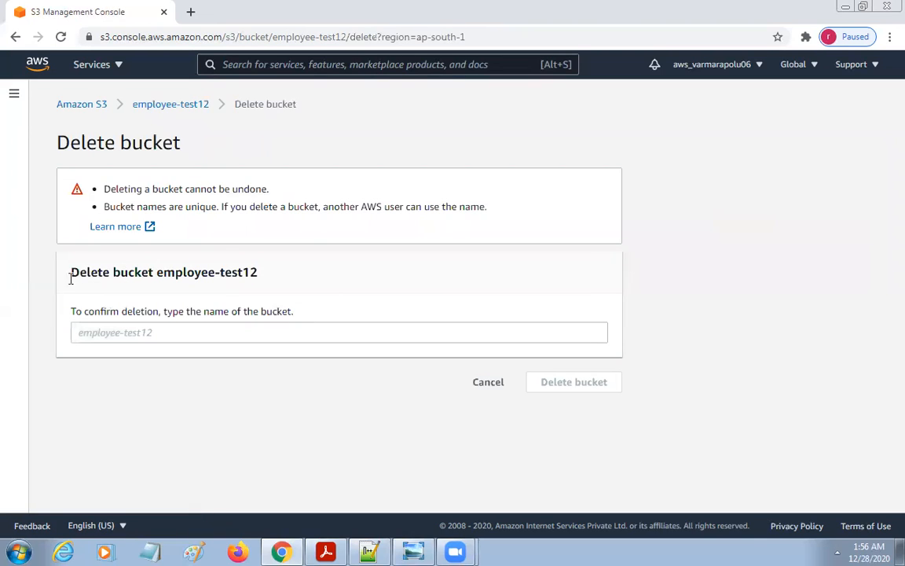
left_click_drag(70, 275, 265, 288)
key("ctrl+c")
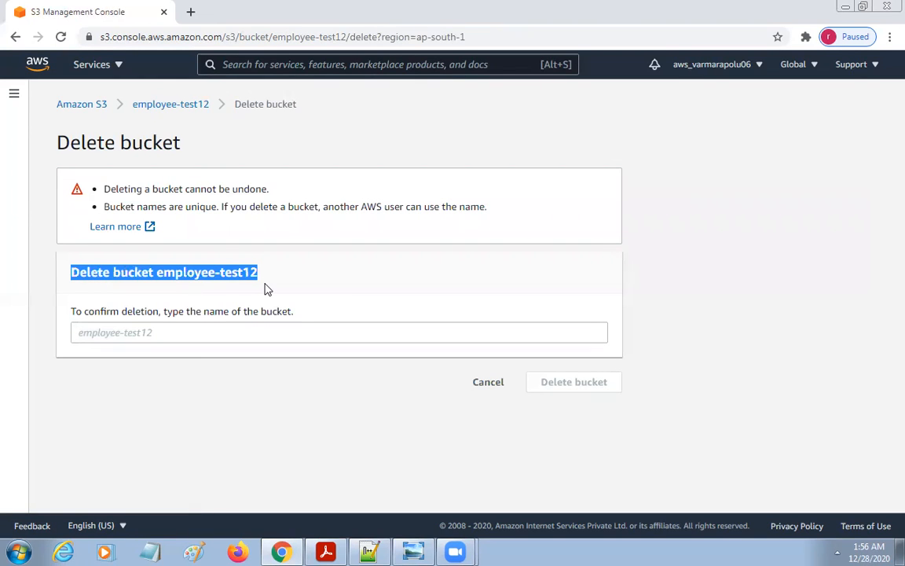
left_click(188, 326)
key("ctrl+v")
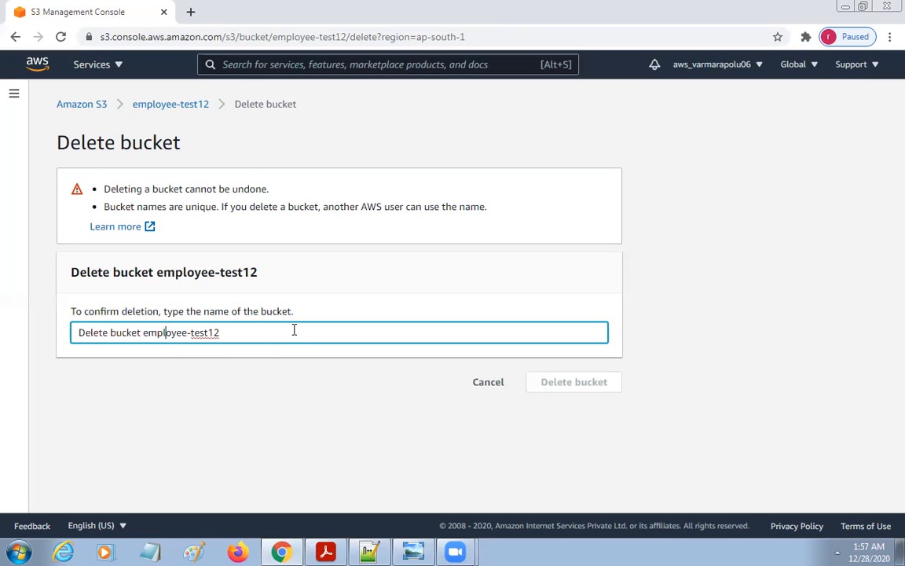
Copy the bucket name from the heading into the confirmation field and trim the entry to exactly employee-test12
left_click_drag(112, 271, 262, 277)
key("ctrl+c")
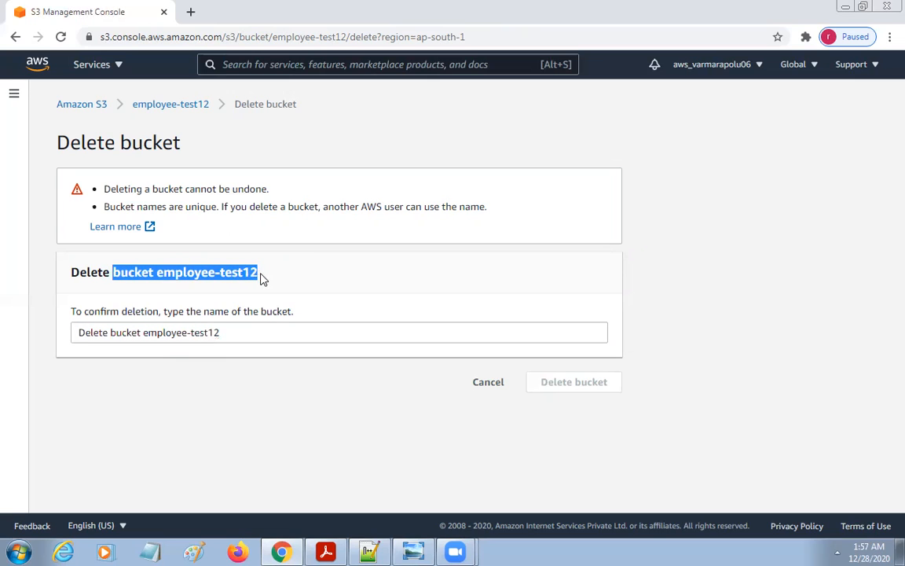
left_click(226, 330)
key("ctrl+a")
key("ctrl+v")
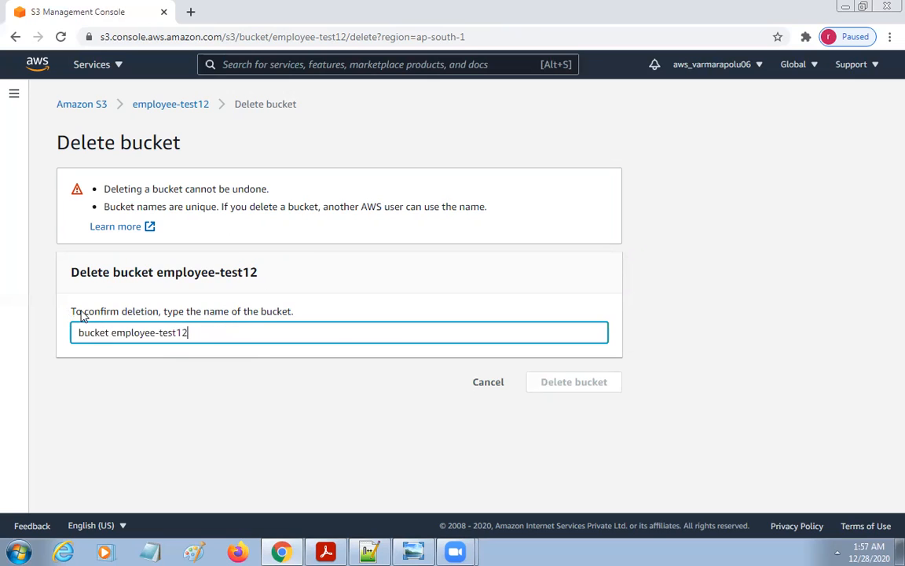
left_click(109, 334)
key("BackSpace")
left_click_drag(109, 331, 55, 331)
key("BackSpace")
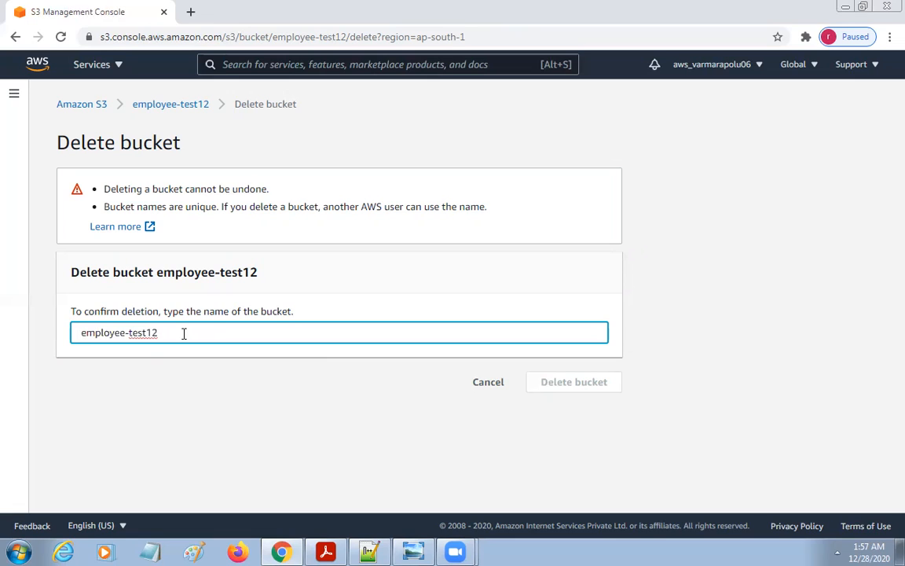
key("Delete")
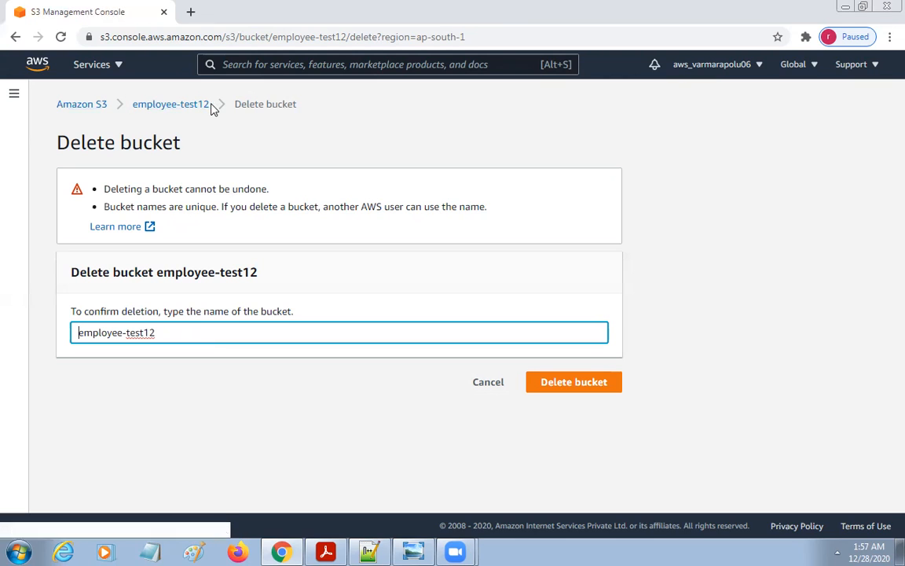
Confirm the permanent deletion of the bucket employee-test12
left_click_drag(124, 90, 239, 117)
key("Escape")
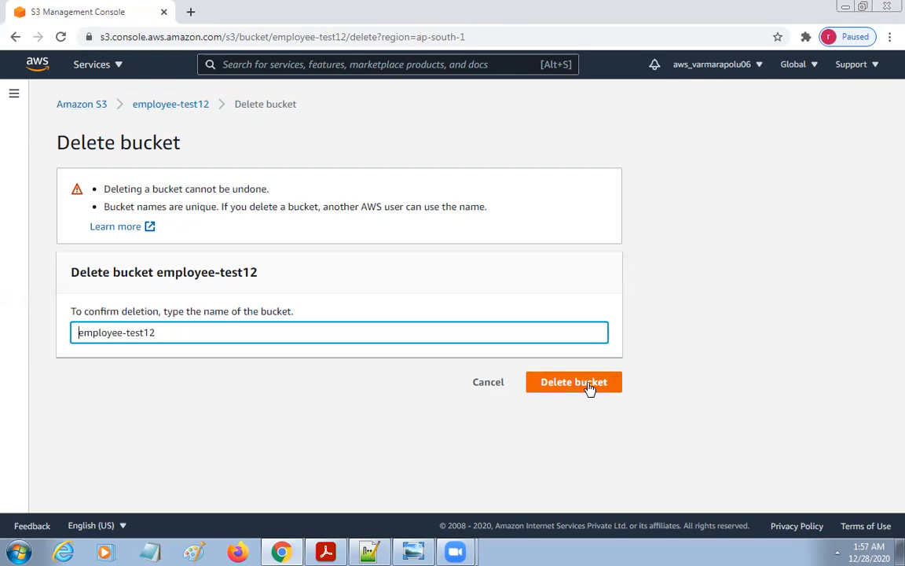
left_click(590, 384)
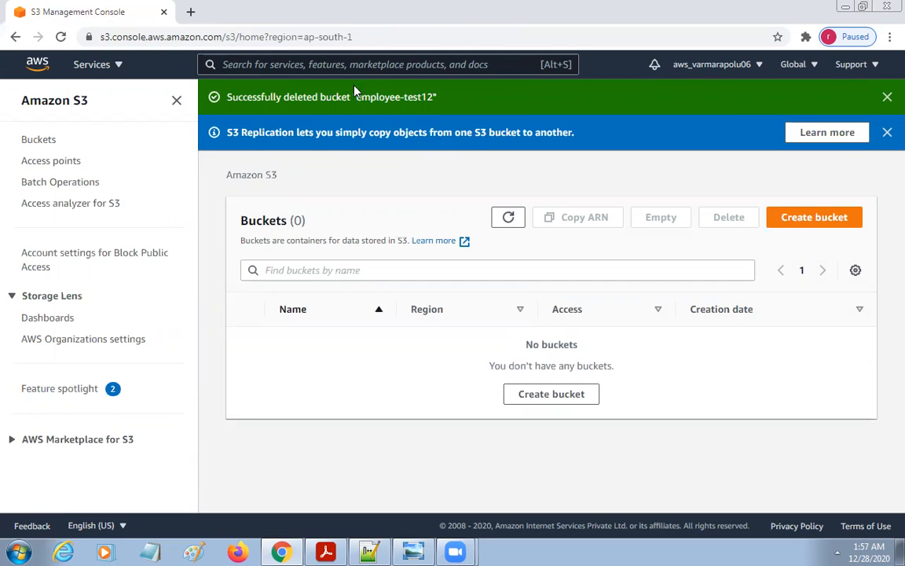
Dismiss the S3 Replication notice above the bucket list
mouse_move(189, 77)
left_mouse_down()
mouse_move(305, 111)
mouse_move(488, 127)
left_mouse_up()
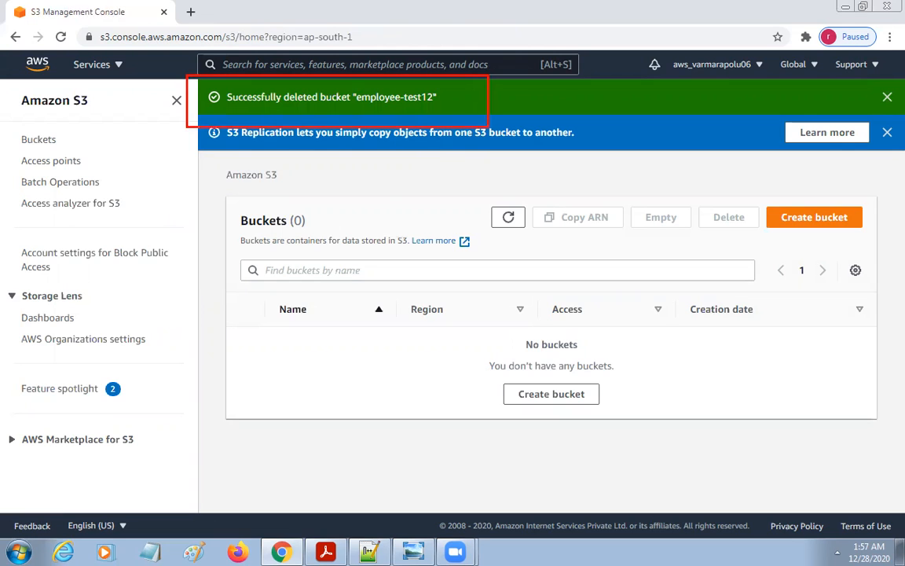
left_click(888, 132)
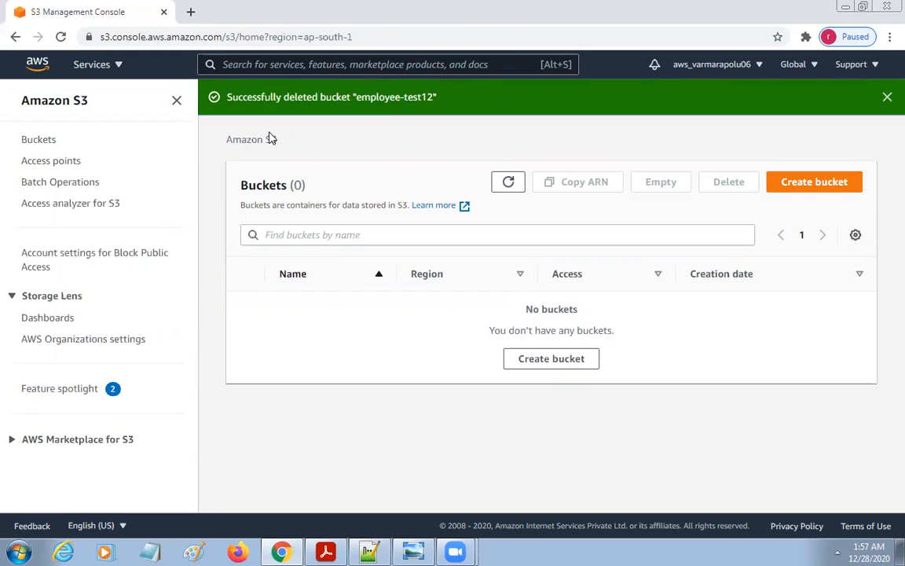
key("ctrl+2")
mouse_move(233, 161)
left_mouse_down()
mouse_move(567, 315)
mouse_move(873, 372)
mouse_move(881, 386)
left_mouse_up()
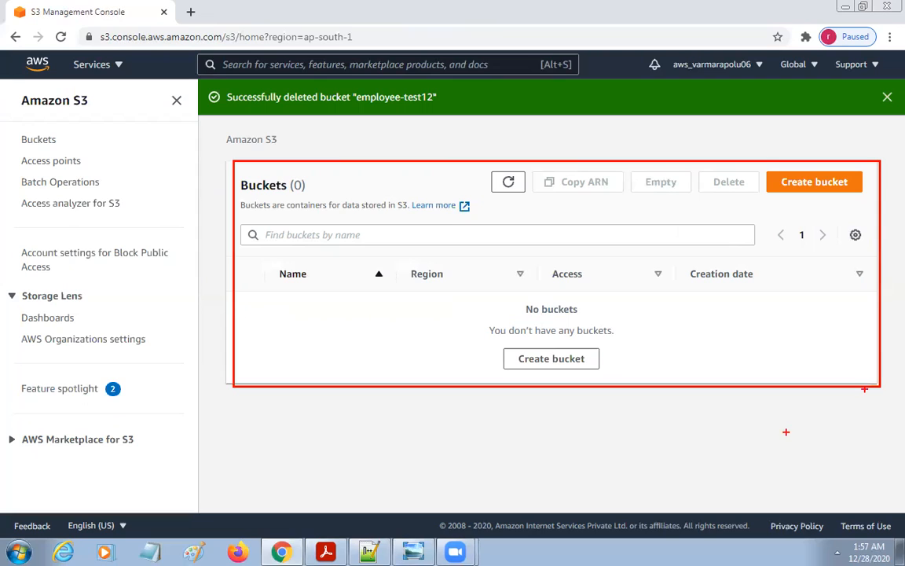
key("Escape")
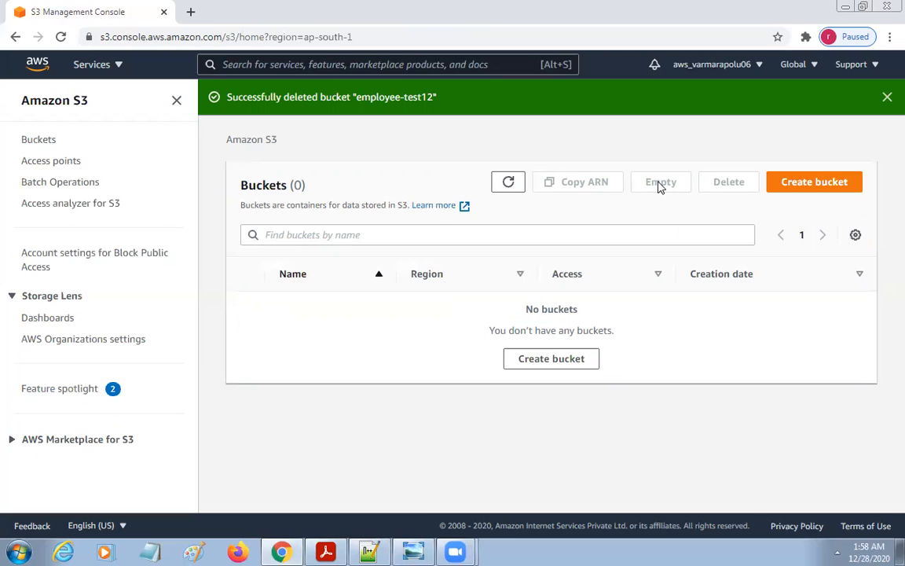
key("ctrl+2")
left_click_drag(620, 166, 701, 197)
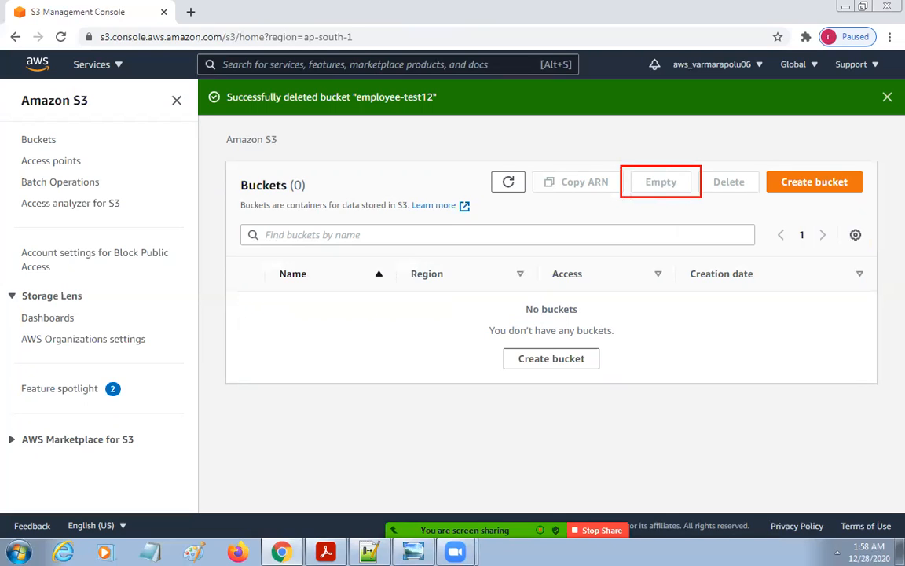